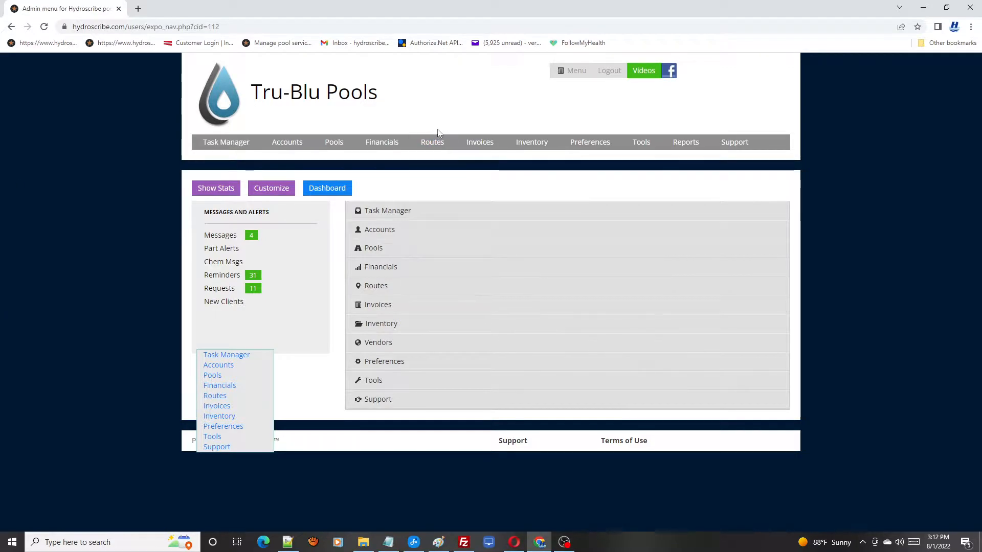
Display the sixth listed technician's route on the single-day route map with the service day set to All Days.
mouse_move(436, 143)
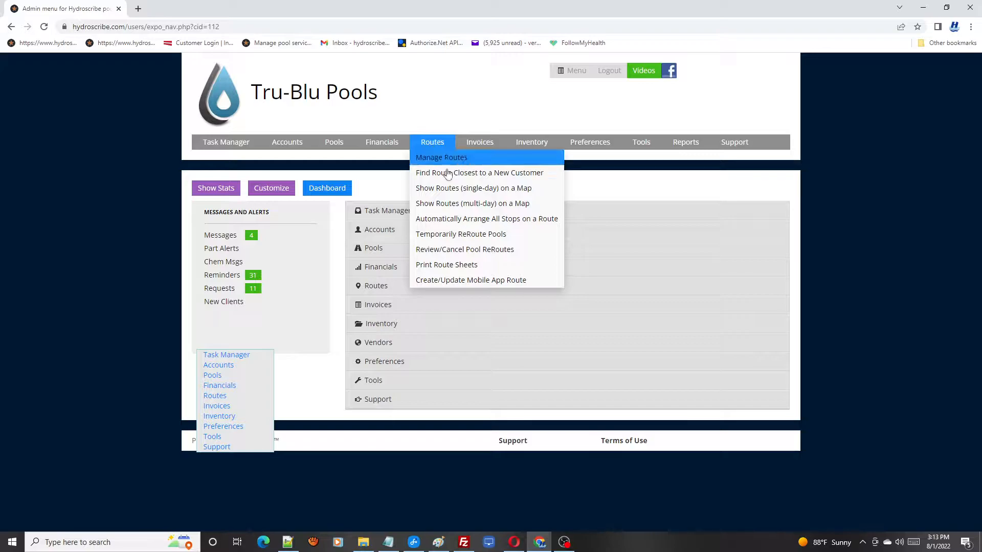
left_click(448, 189)
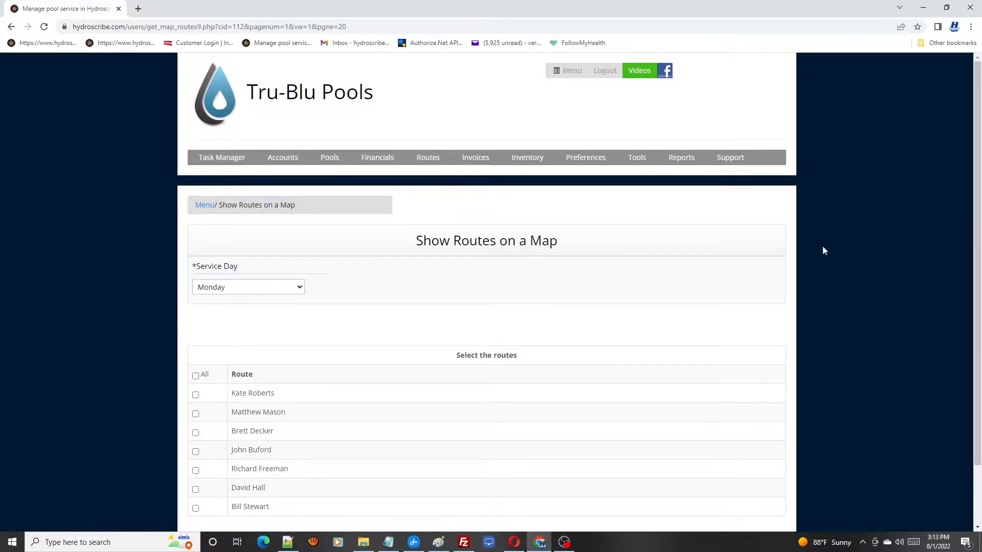
scroll(977, 230, "down", 2)
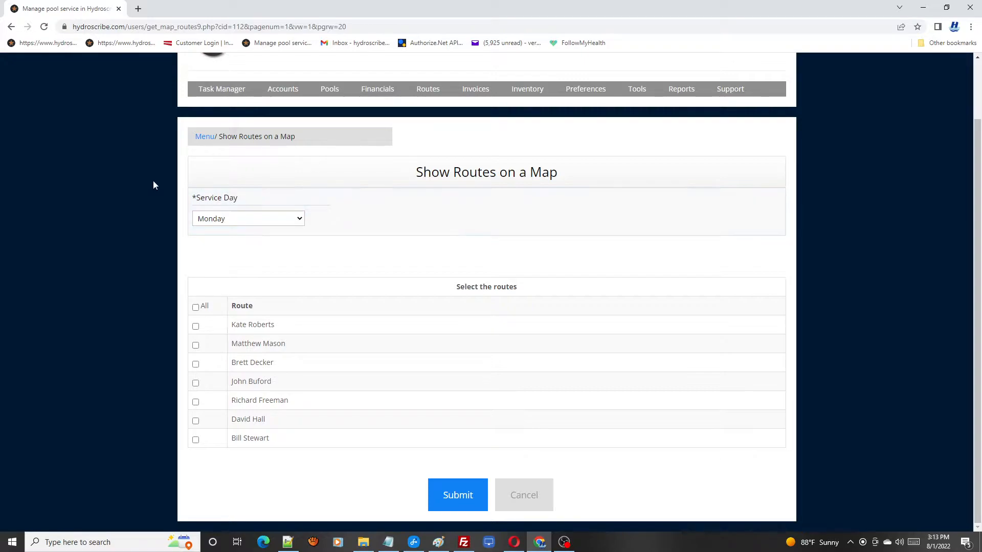
left_click(295, 223)
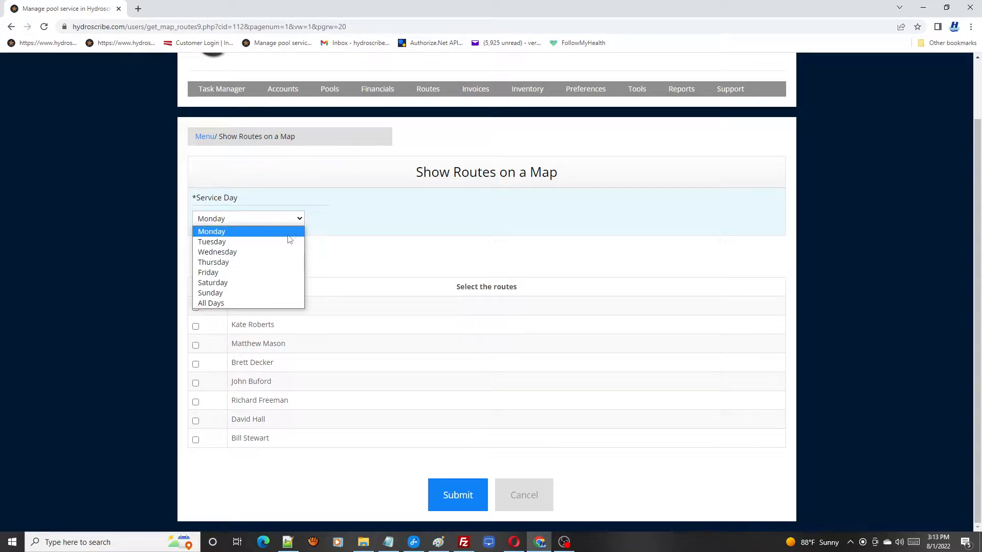
left_click(271, 303)
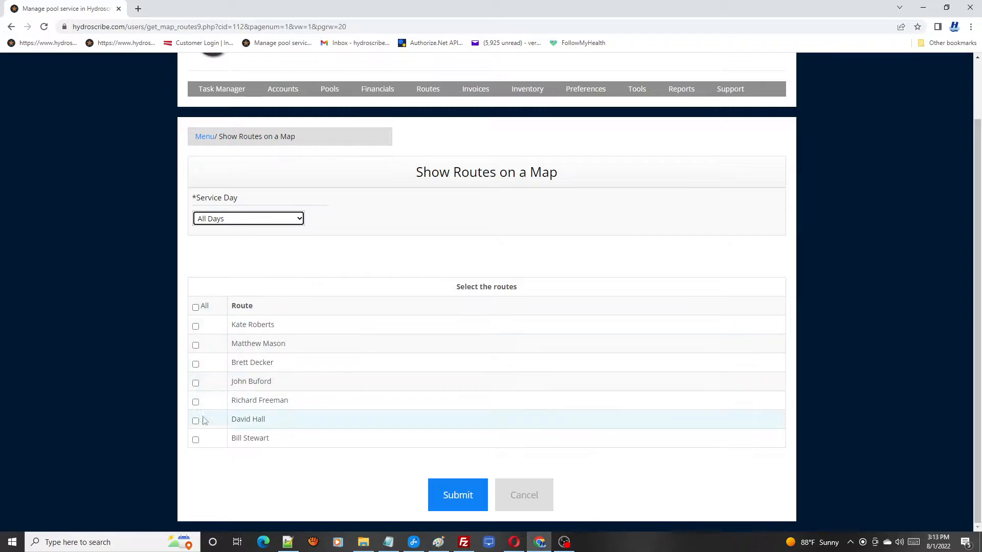
left_click(196, 424)
left_click(460, 499)
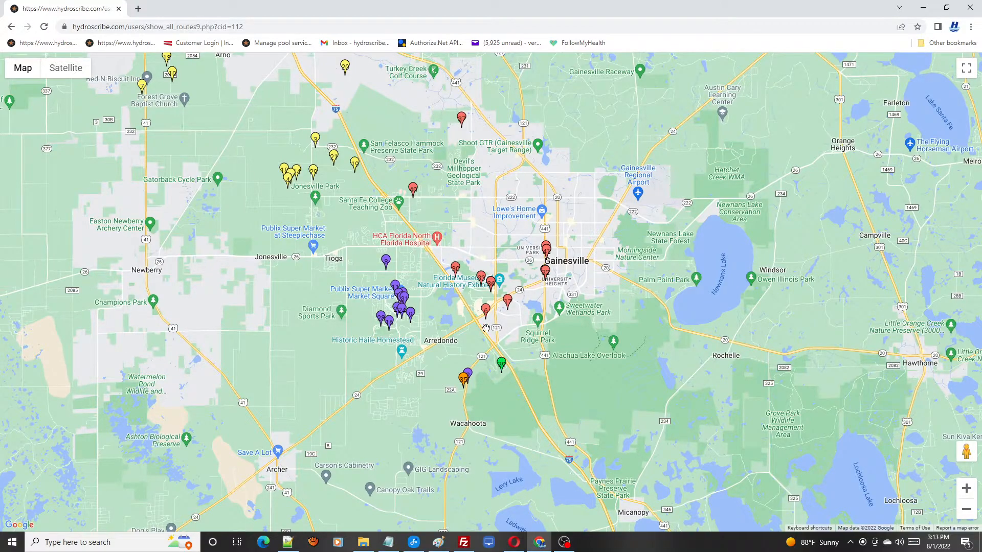
mouse_move(510, 304)
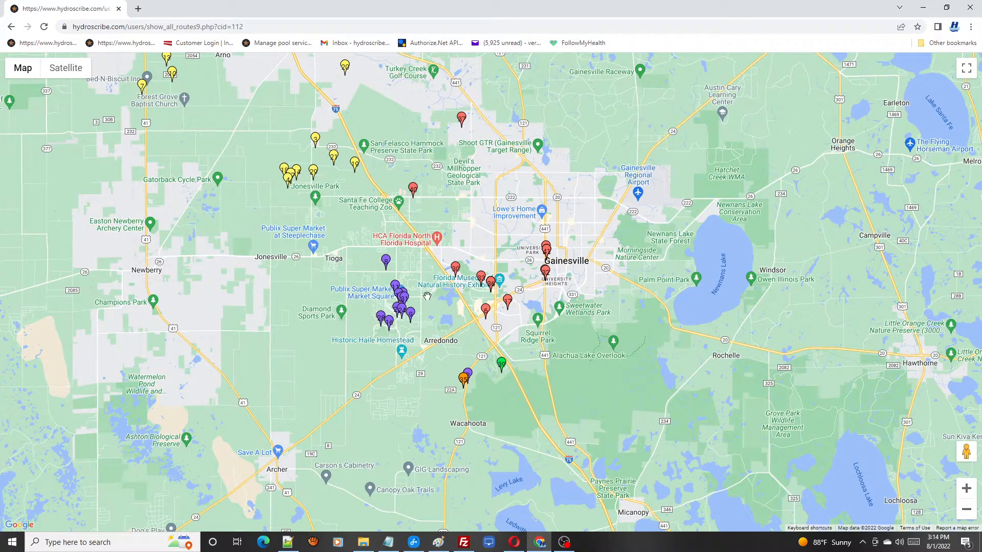
Leave the route map and open the account of the last pool tech listed under Employee Accounts.
left_click(11, 27)
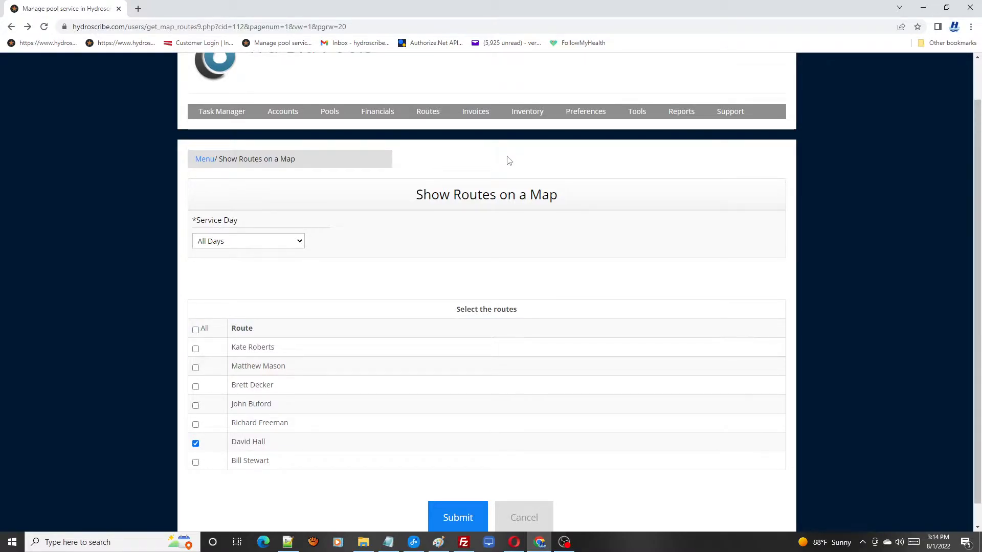
left_click(238, 115)
mouse_move(283, 113)
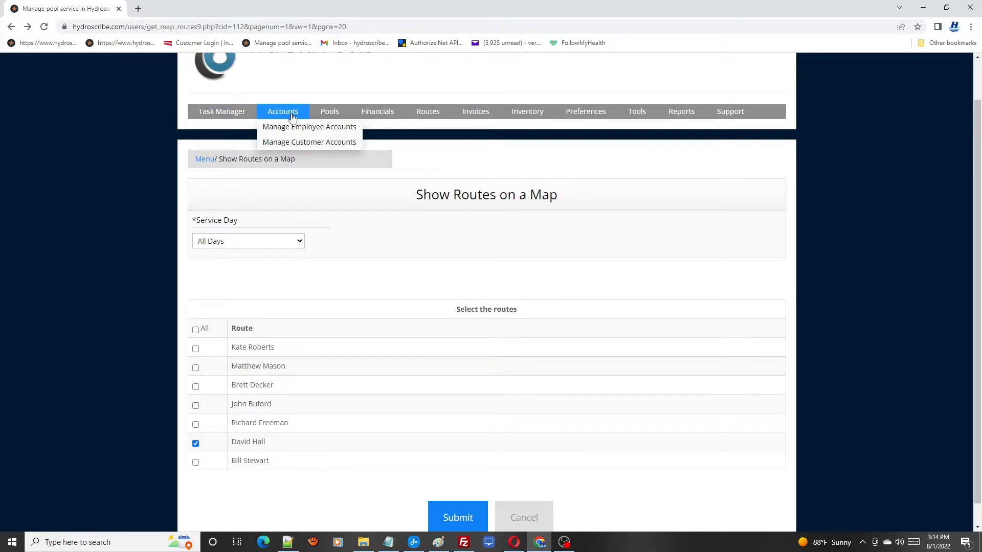
left_click(299, 131)
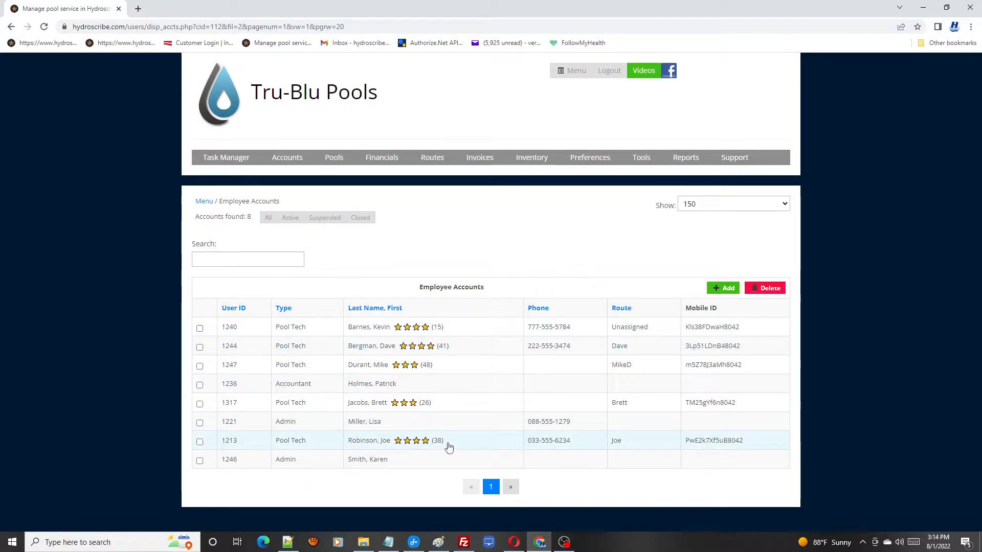
left_click(385, 445)
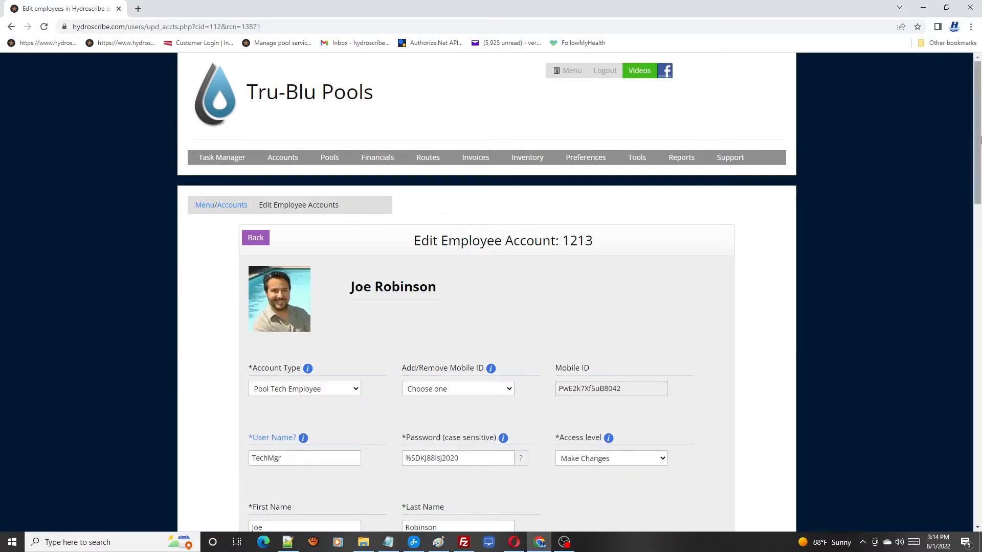
Examine the pool tech's permission and requirement settings, including GPS tracking, route arranging, photos, deposits and customer signature.
left_click_drag(978, 139, 979, 398)
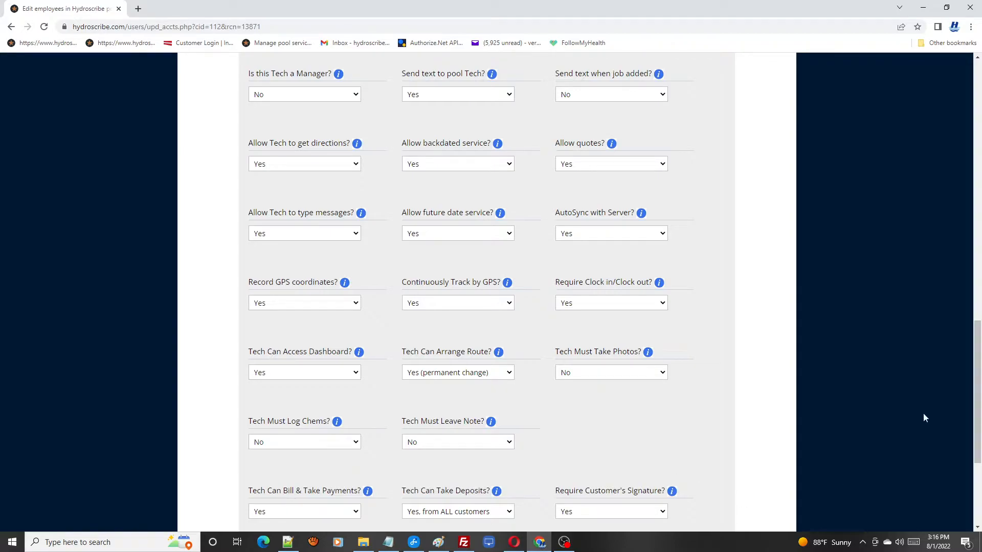
scroll(974, 395, "down", 3)
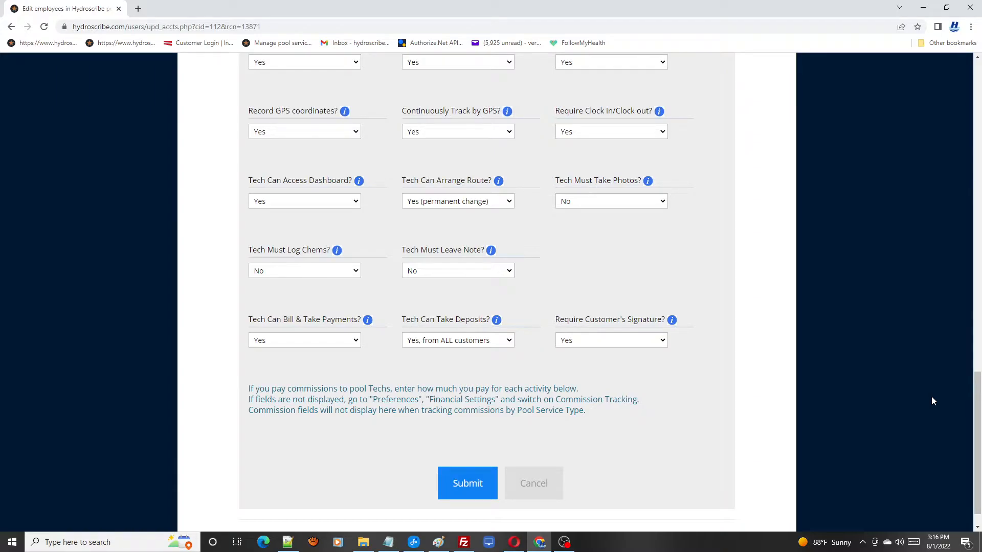
left_click_drag(977, 413, 978, 97)
Open the Dashboard and review the technicians' schedules and completion status under Today's Scheduled Services.
left_click(583, 75)
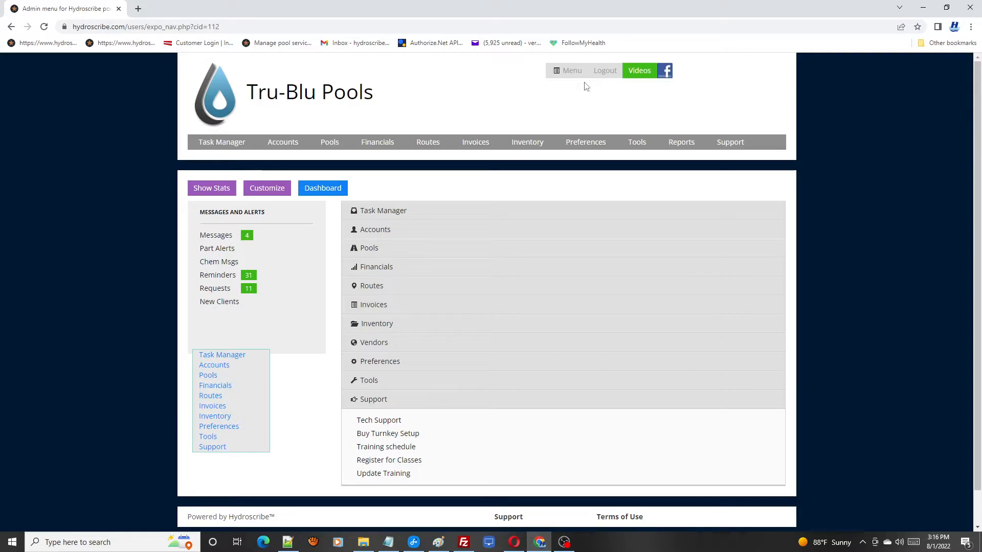
left_click(322, 189)
left_click_drag(979, 120, 979, 185)
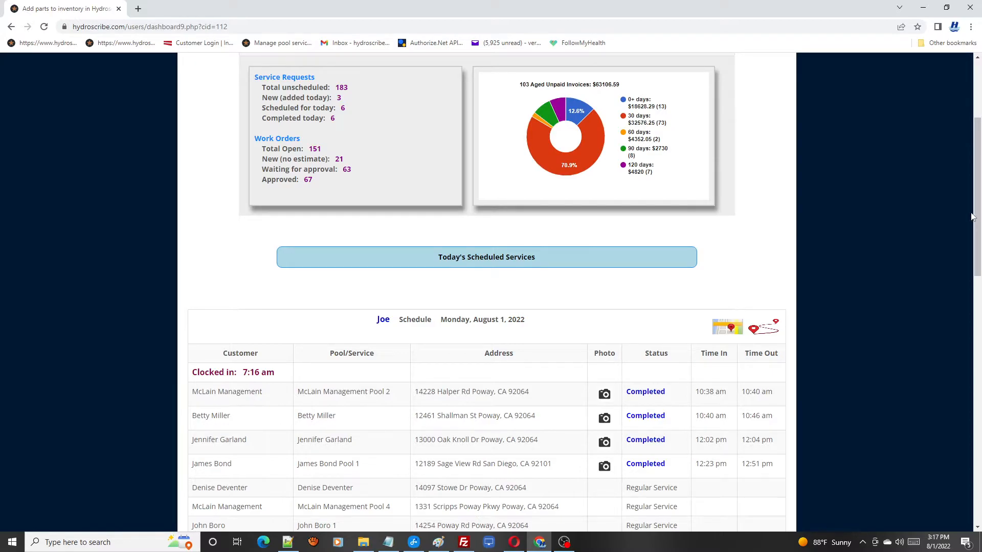
left_click_drag(979, 198, 979, 253)
scroll(978, 253, "down", 1)
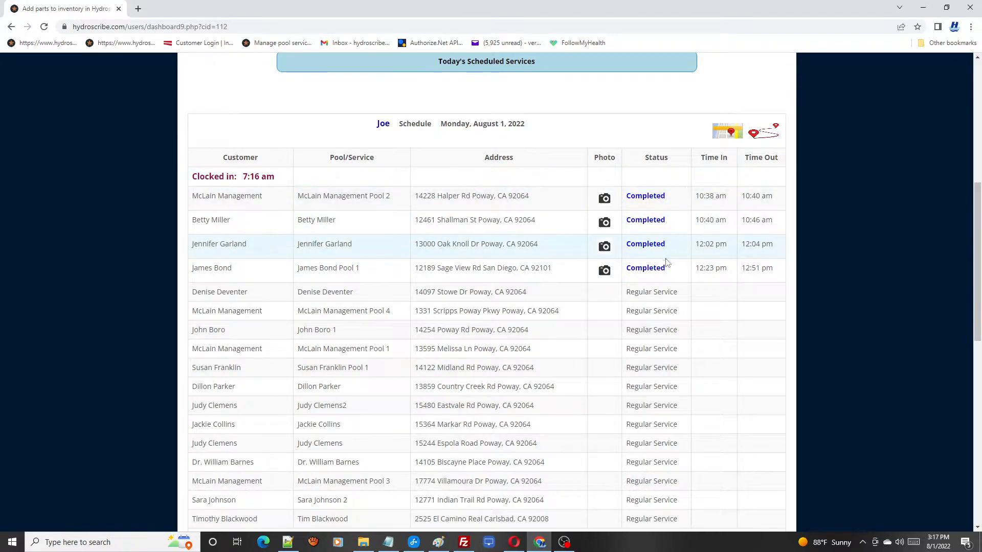
left_click_drag(973, 265, 970, 323)
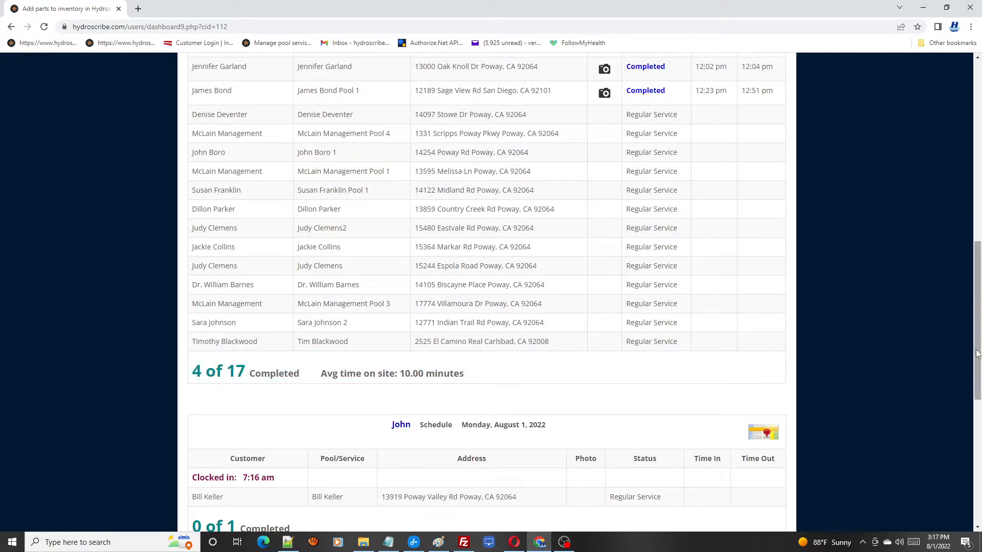
scroll(976, 353, "up", 4)
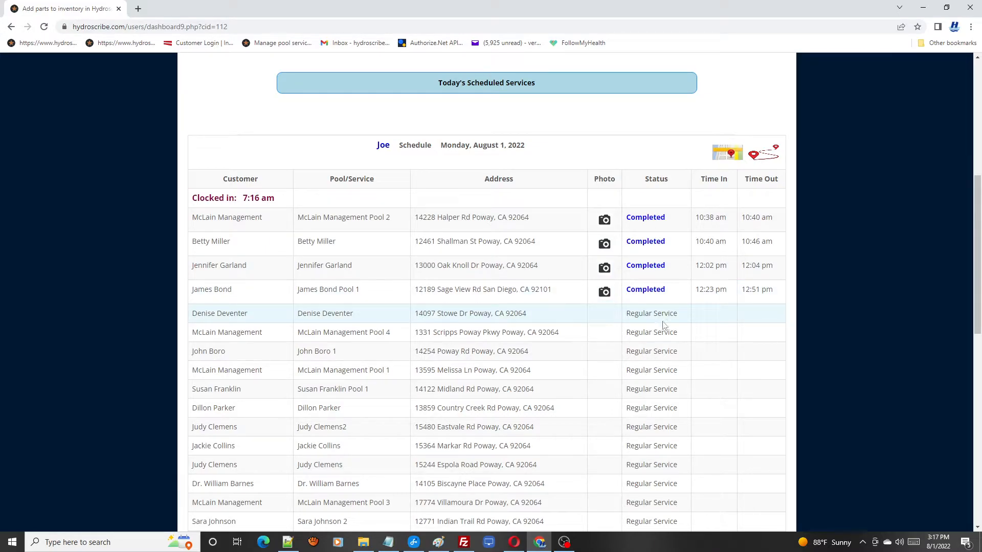
Open the Visit Summary of the fourth completed service in the first technician's schedule and check its visit details.
left_click(650, 292)
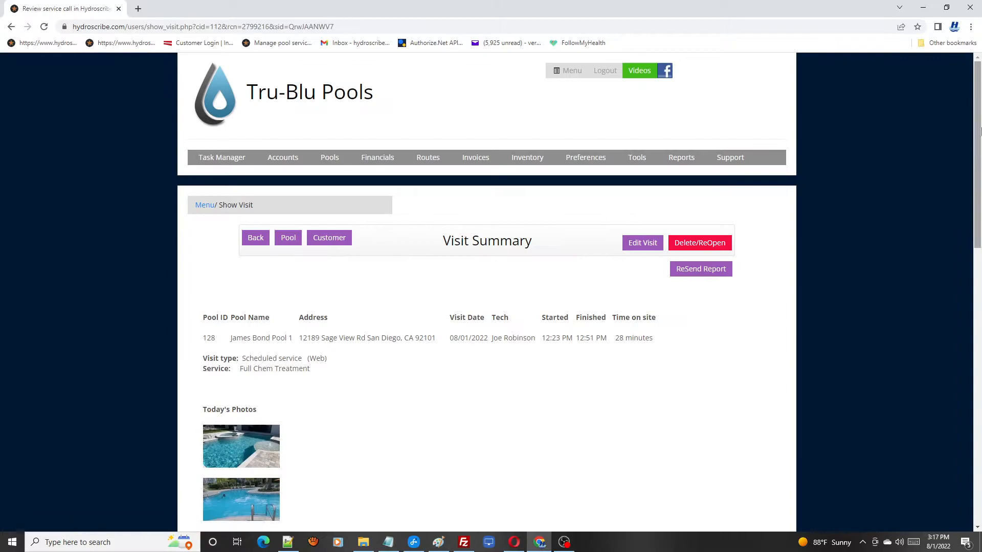
left_click_drag(978, 135, 979, 214)
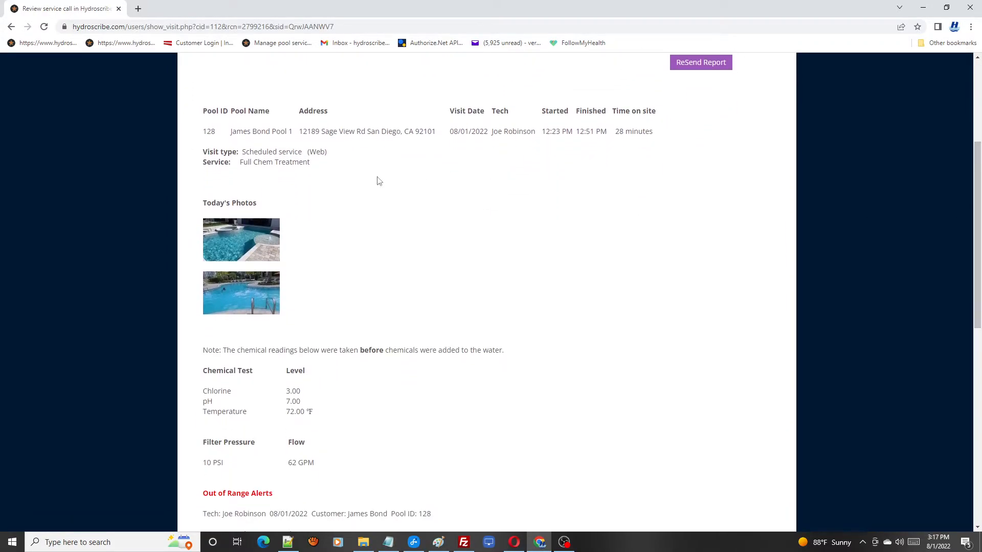
left_click_drag(228, 135, 277, 144)
left_click(533, 176)
View both of today's pool photos at full size and return to the visit summary.
left_click(242, 295)
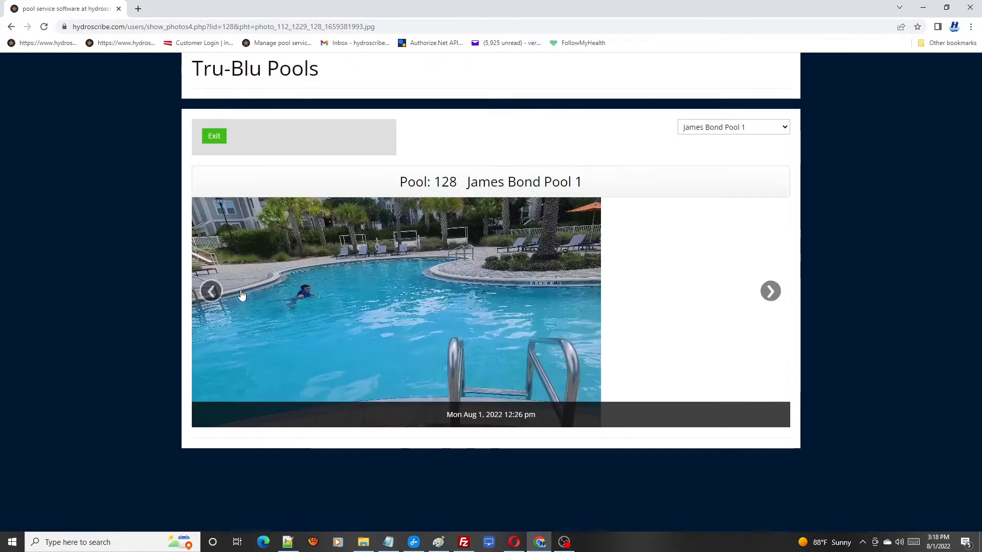
left_click(217, 140)
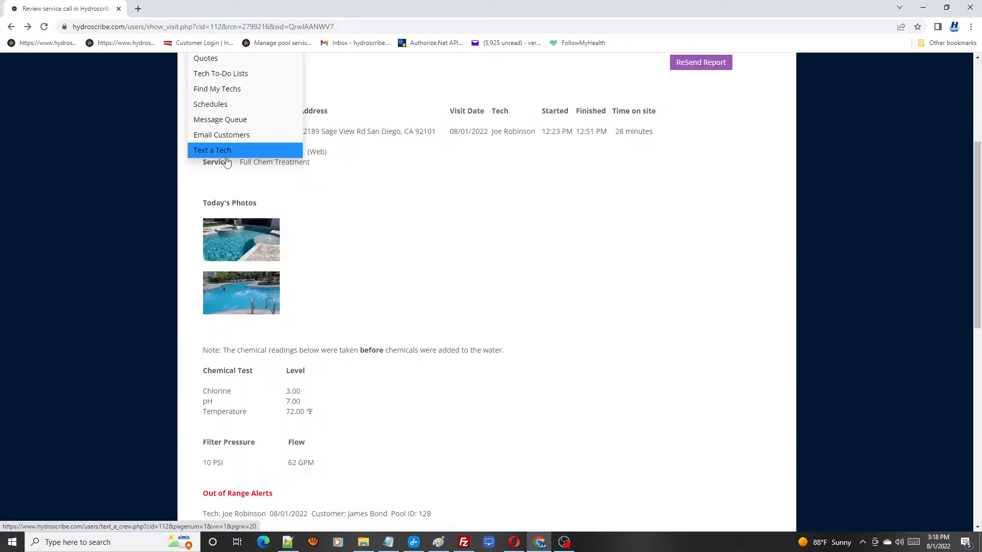
left_click(230, 236)
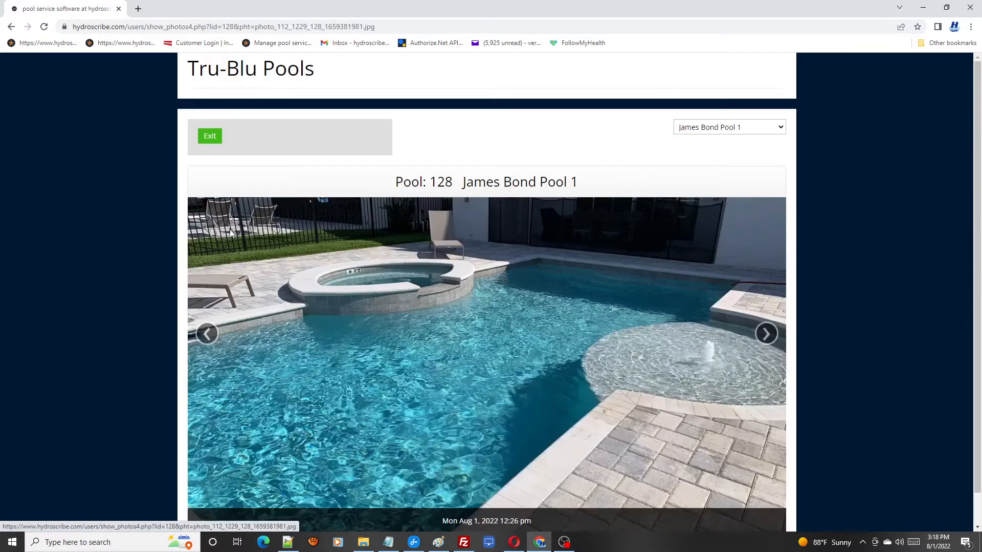
left_click(210, 136)
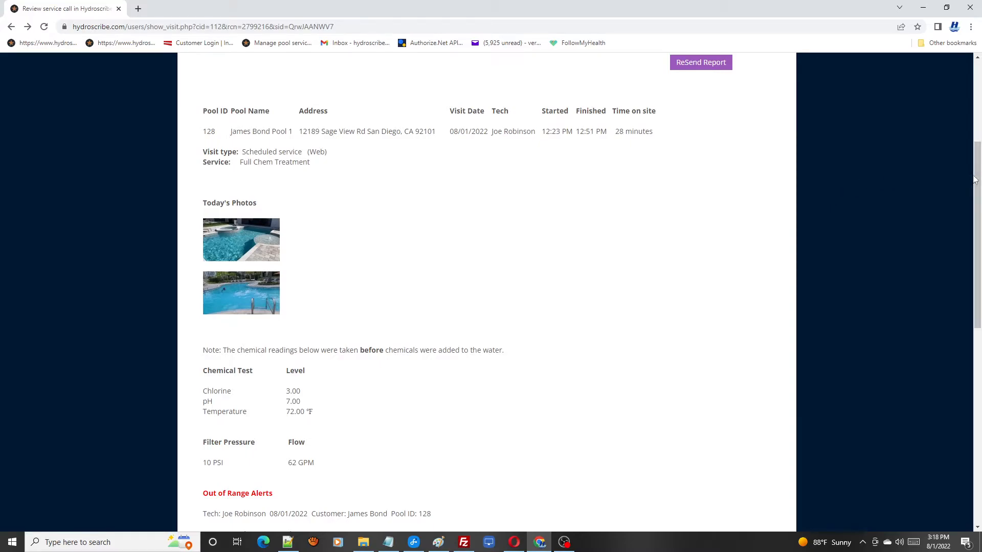
Review the visit's chemical readings, out-of-range alerts, chemicals and parts used, tasks performed and notes to the customer.
scroll(456, 230, "down", 4)
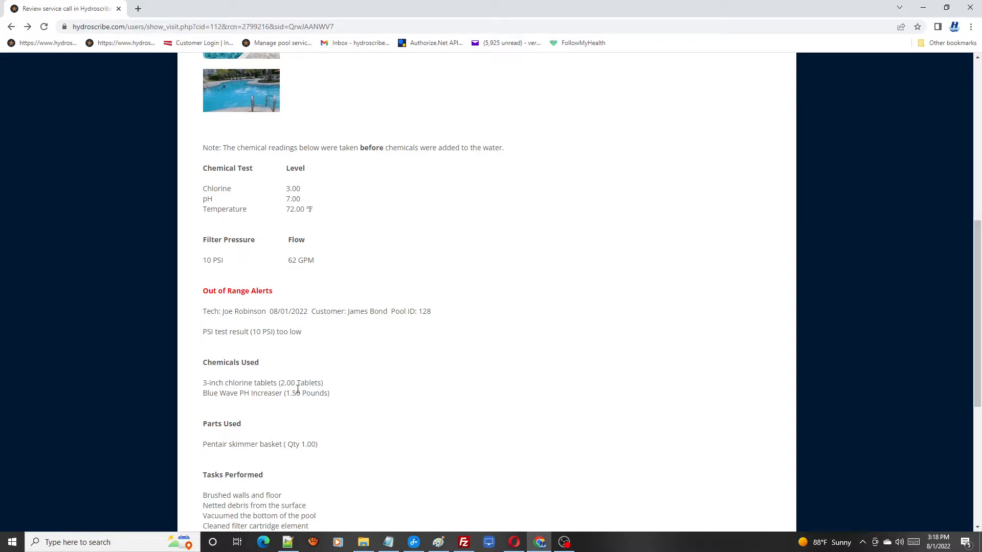
left_click_drag(976, 303, 976, 372)
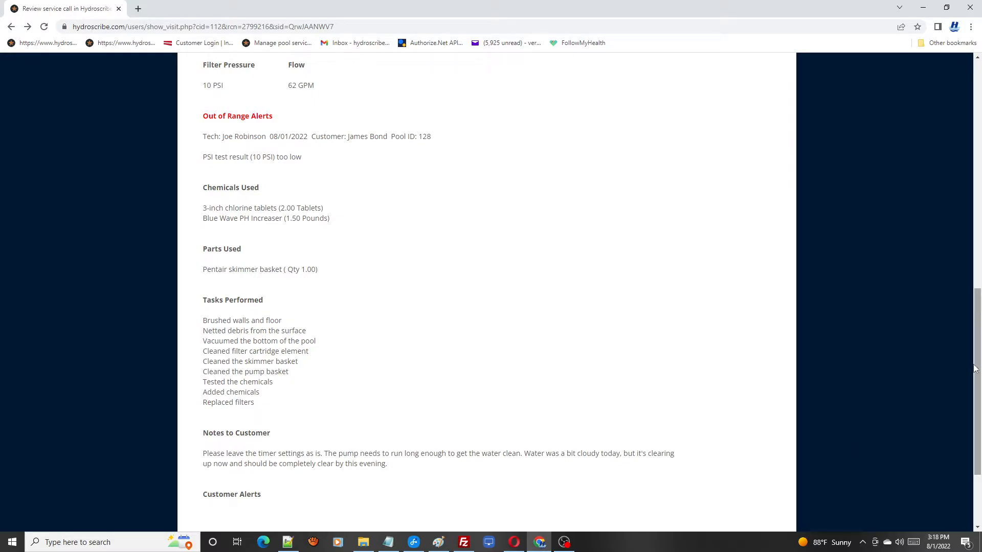
left_click_drag(974, 369, 975, 129)
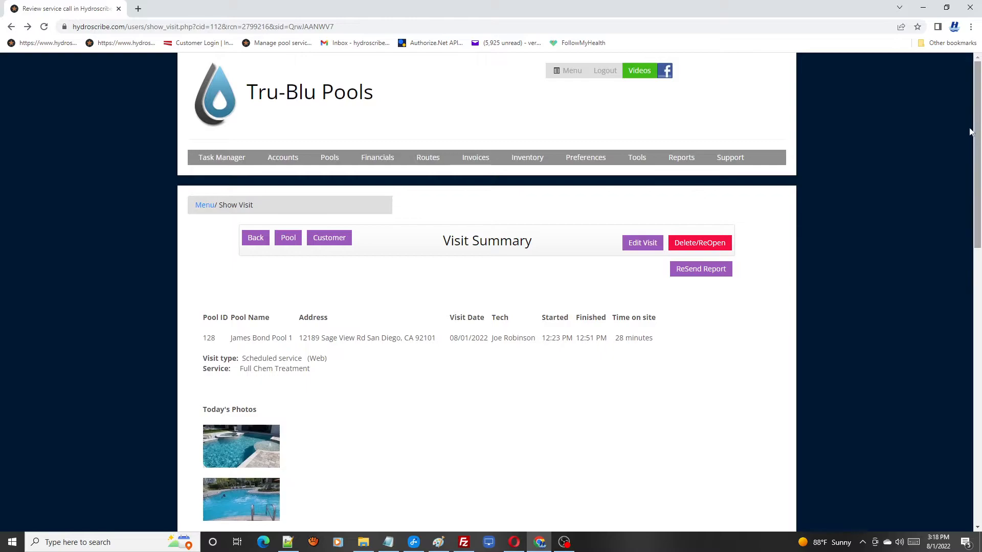
View the customer's profile from the visit summary and return to the main admin menu.
left_click(329, 237)
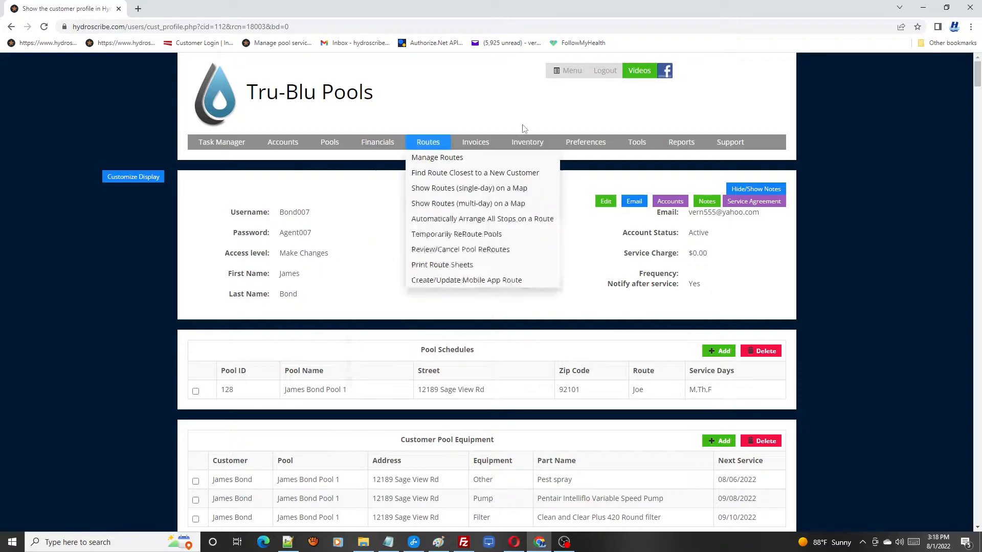
left_click(569, 70)
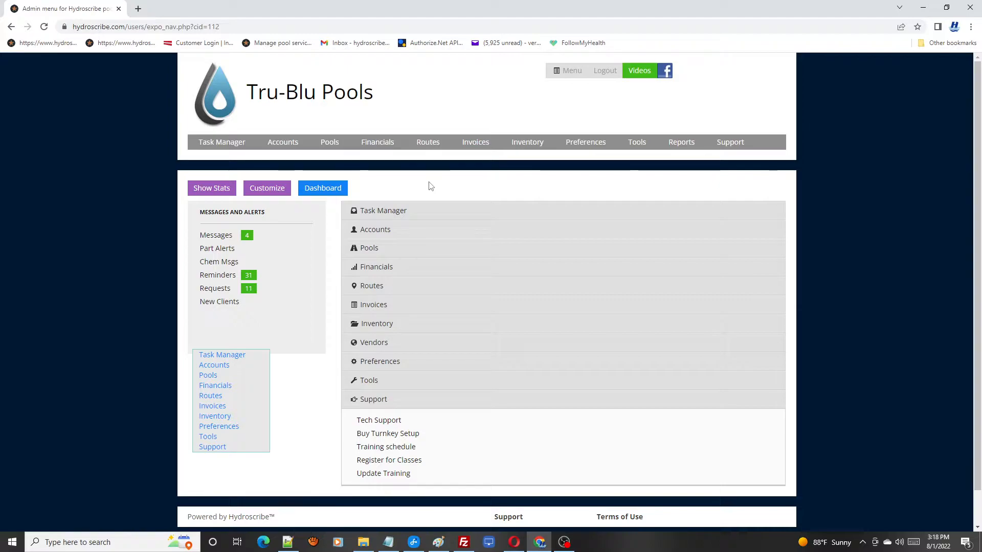
mouse_move(580, 143)
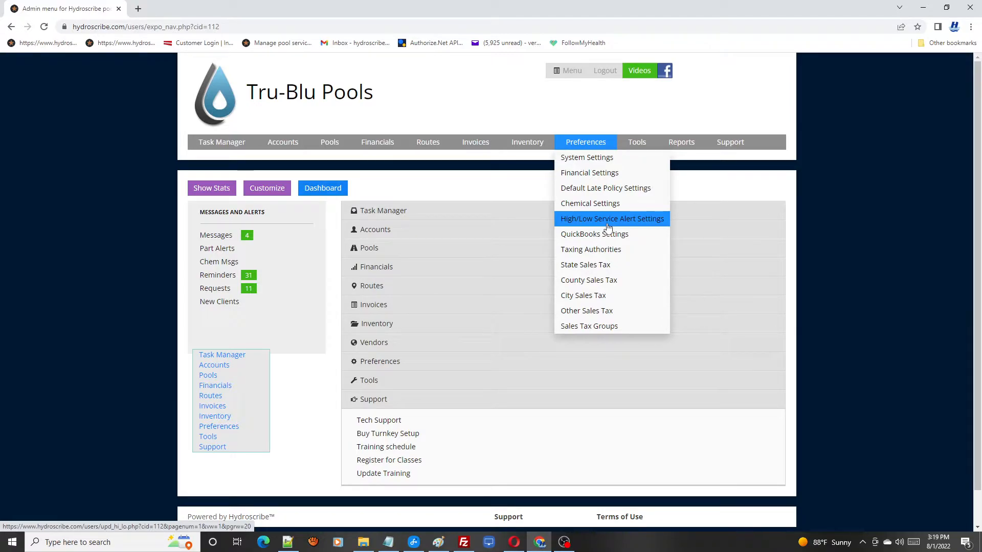
left_click(240, 142)
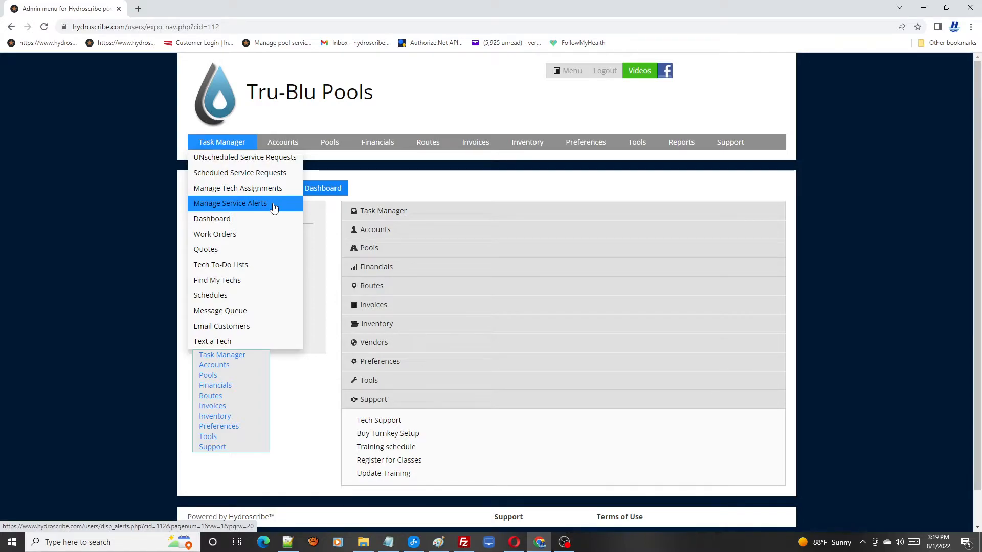
left_click(478, 404)
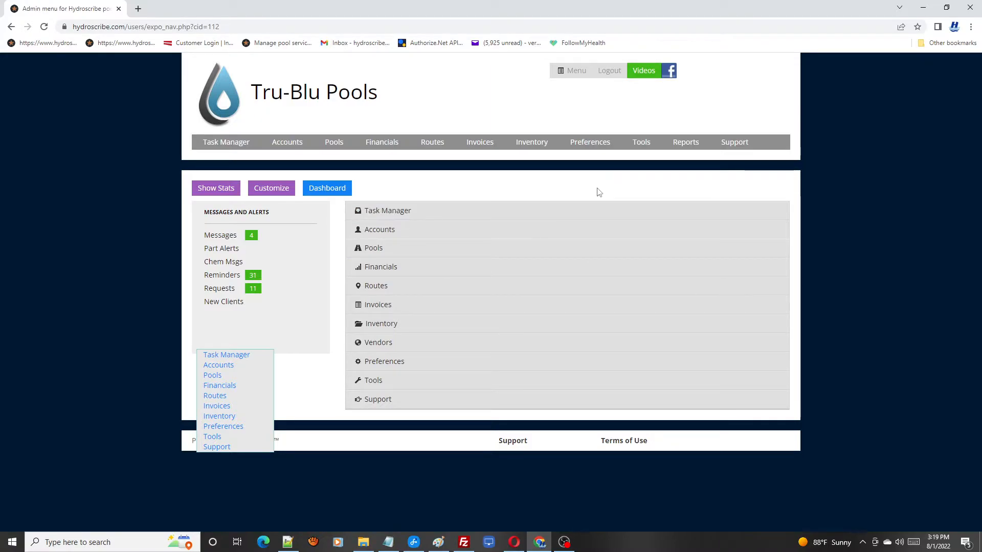
Look through the available report names in the Reports chooser and return to the main admin menu.
mouse_move(684, 148)
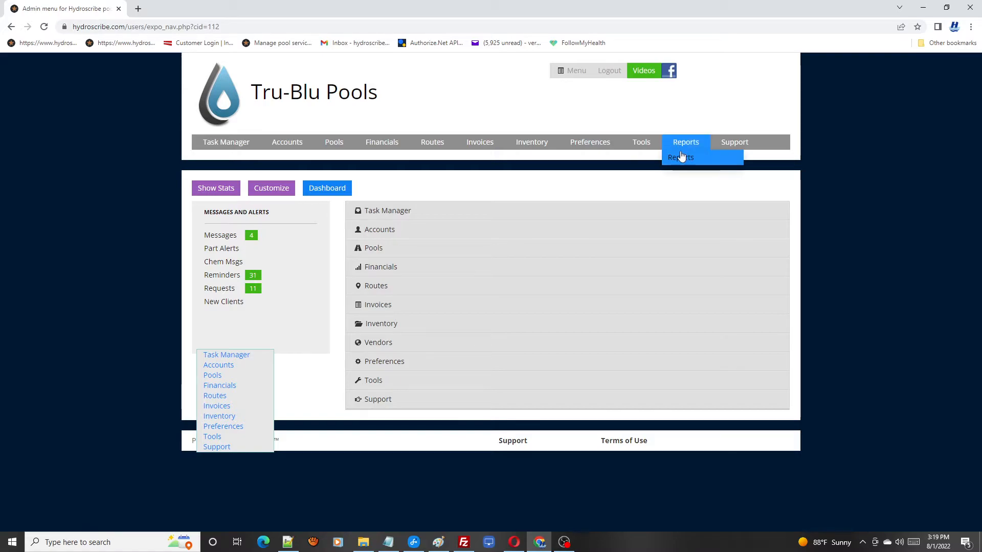
left_click(684, 165)
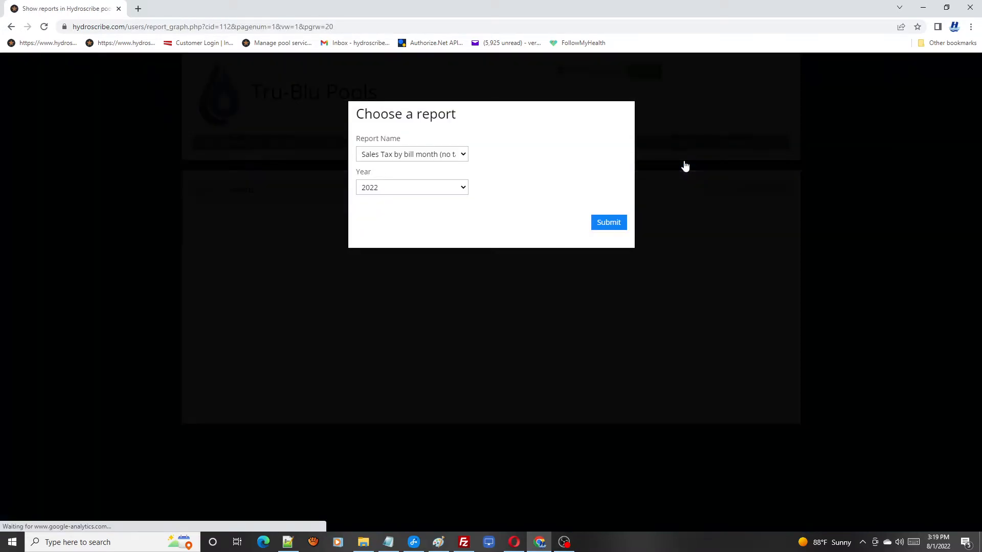
left_click(460, 155)
left_click_drag(541, 178, 551, 262)
left_click(649, 168)
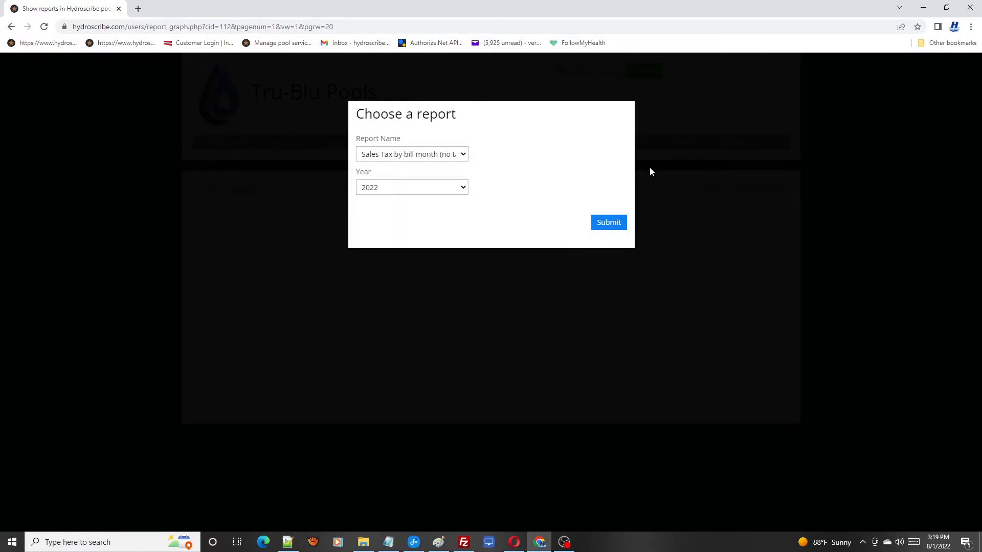
left_click(12, 27)
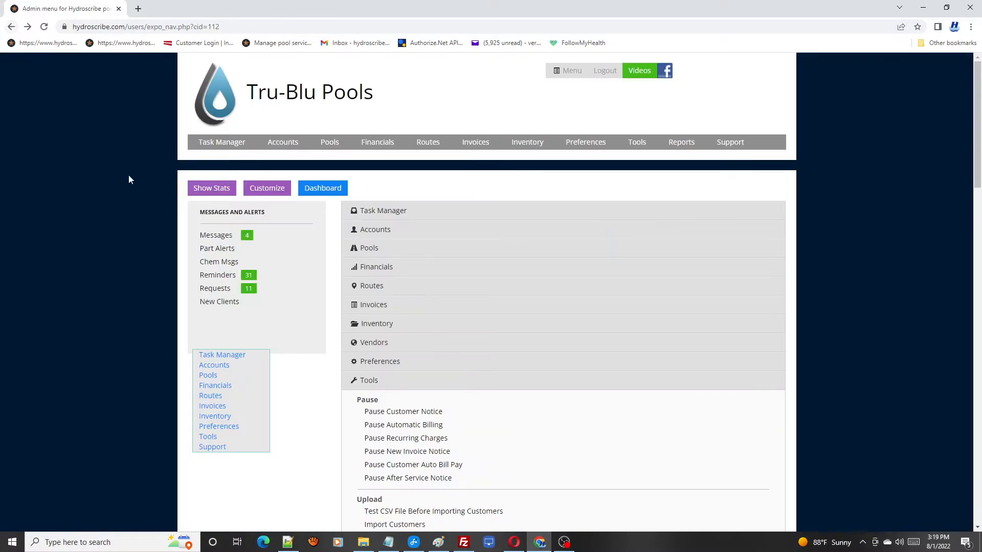
left_click(381, 386)
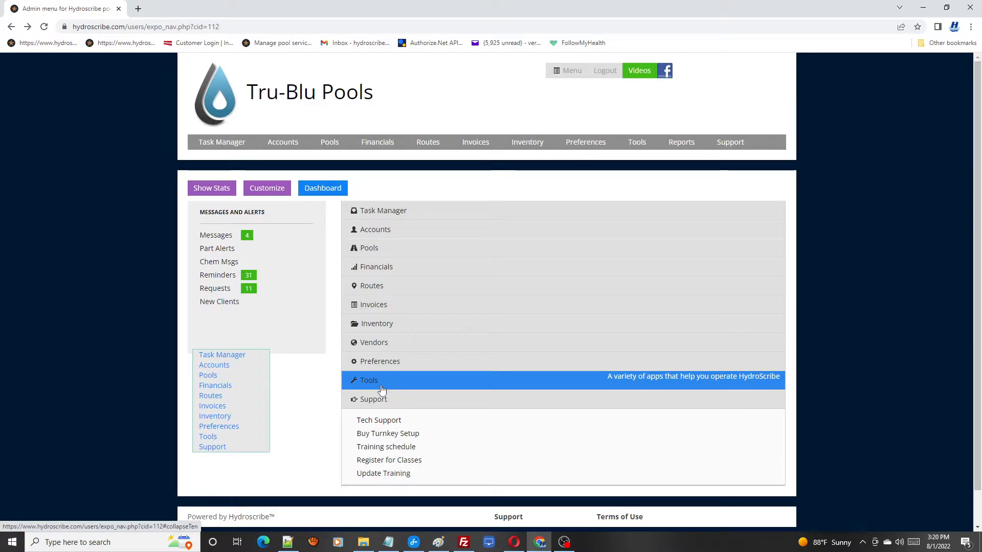
left_click(448, 408)
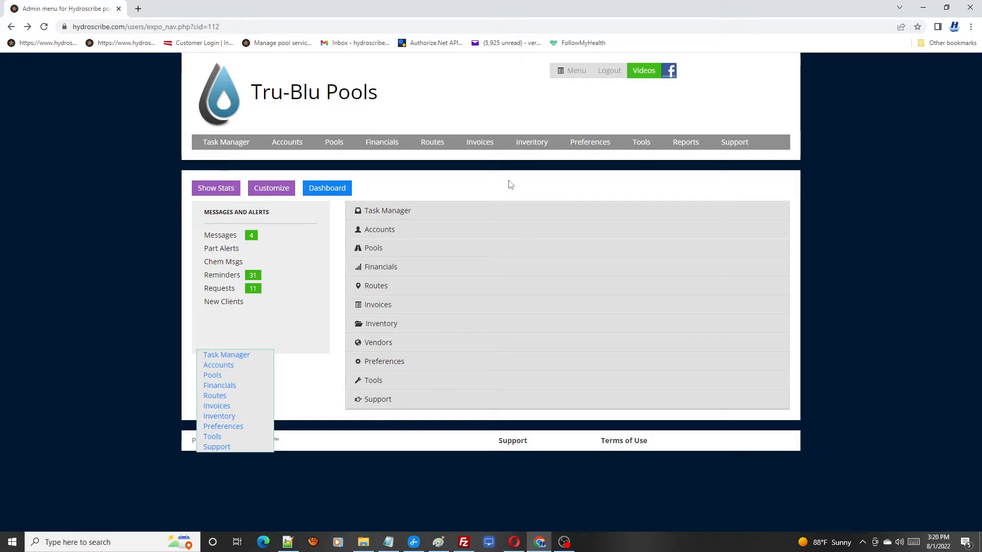
Open a customer's profile from the customer accounts list and examine its unbilled charges and invoices.
mouse_move(289, 144)
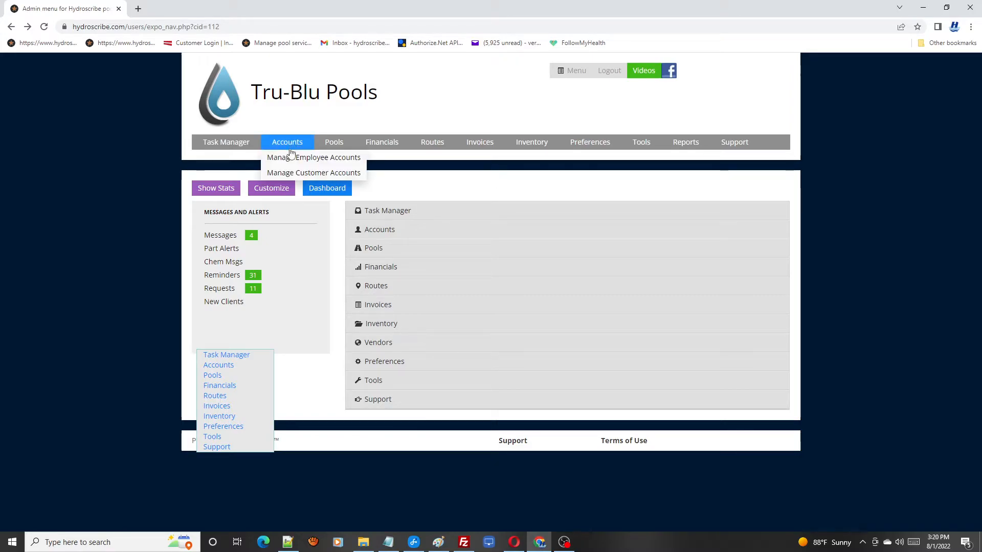
left_click(296, 175)
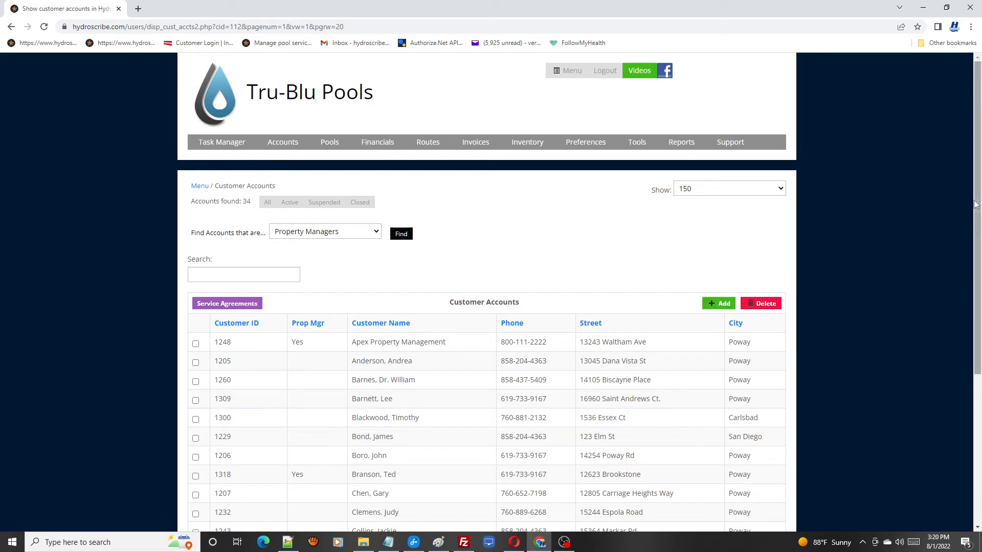
left_click_drag(976, 206, 977, 355)
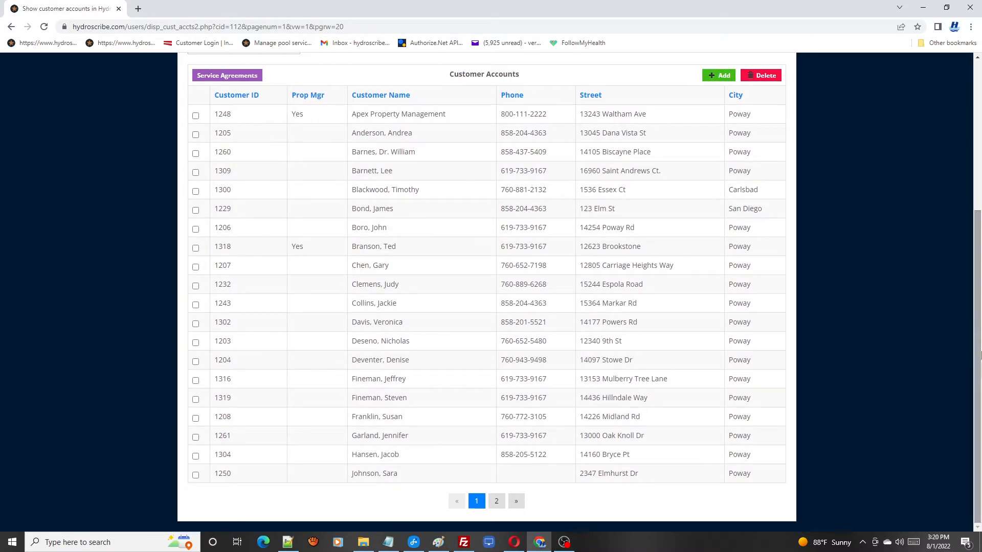
left_click(382, 289)
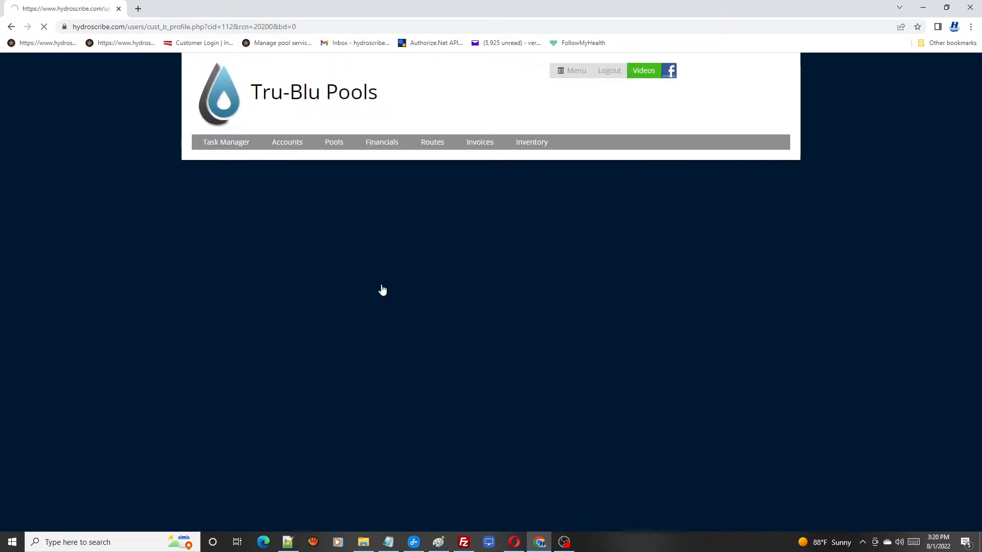
left_click_drag(979, 78, 979, 114)
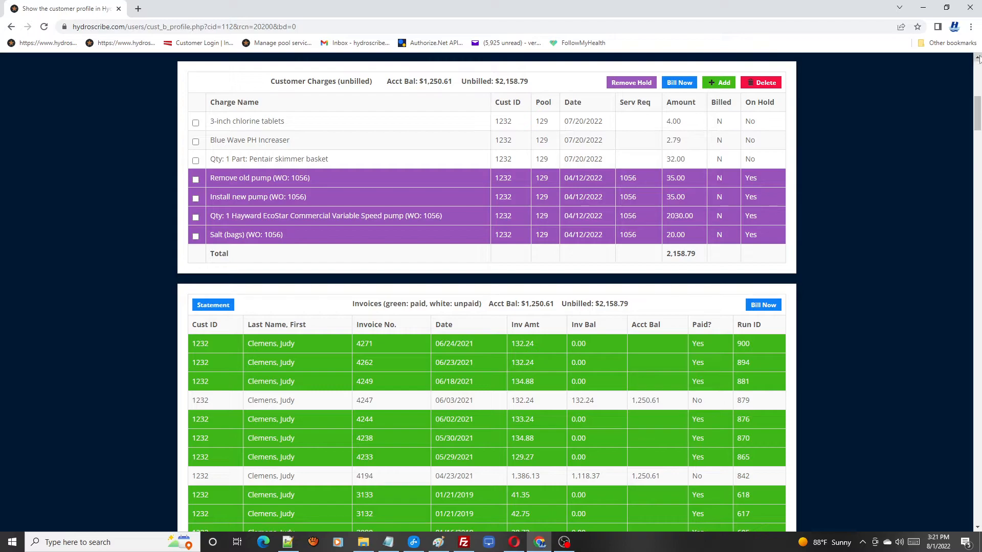
left_click_drag(977, 113, 977, 126)
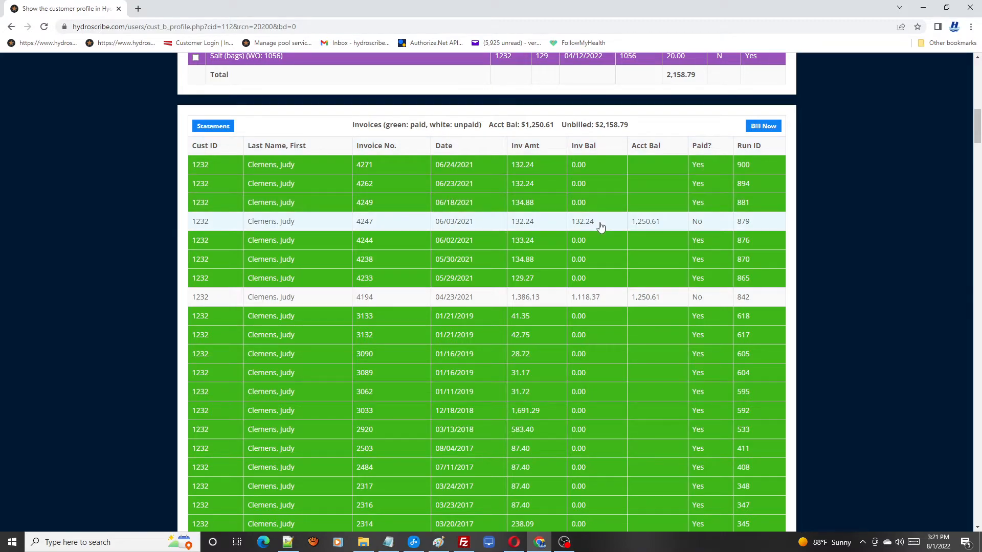
View the customer's 06/24/2021 invoice with the payments made on it and return to the customer profile.
left_click(453, 174)
left_click_drag(978, 172, 978, 307)
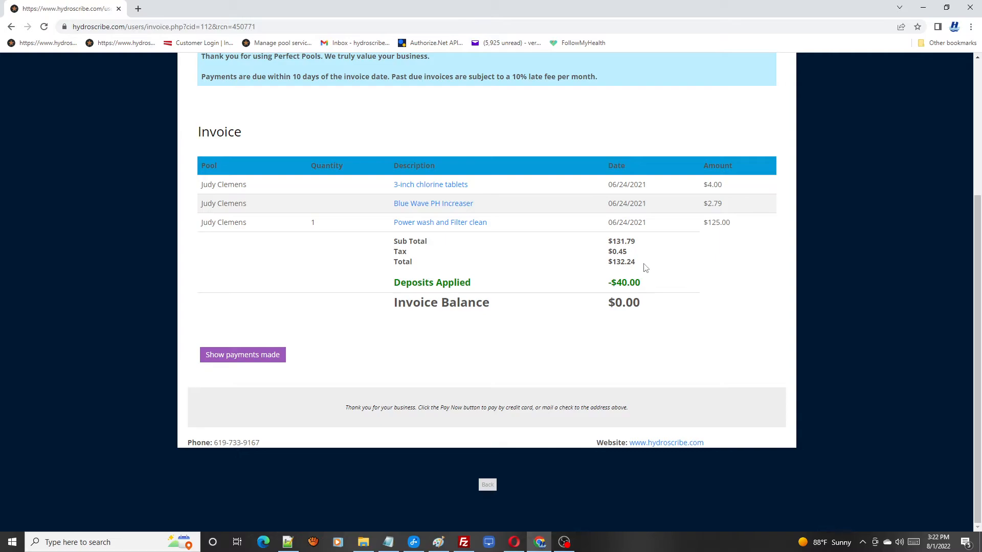
left_click(242, 362)
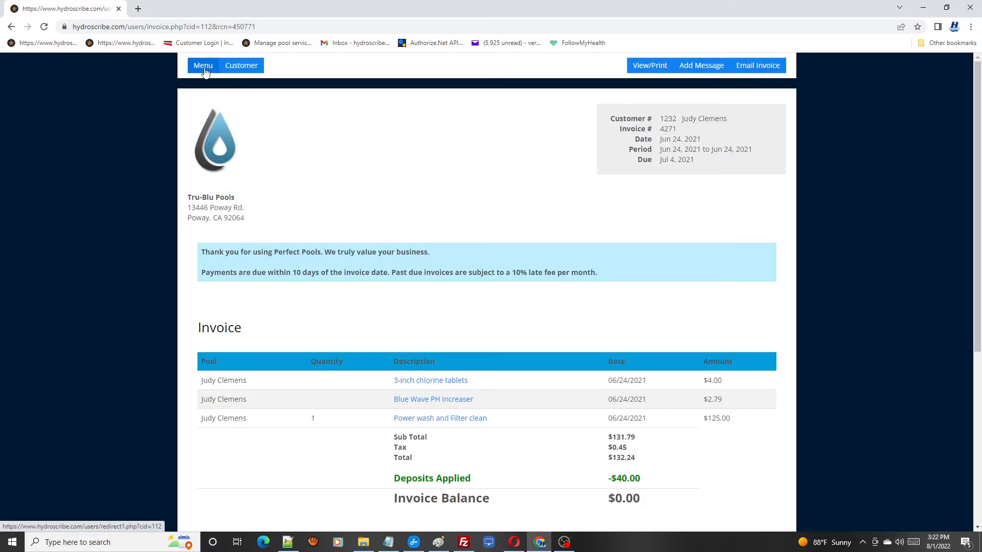
left_click(246, 67)
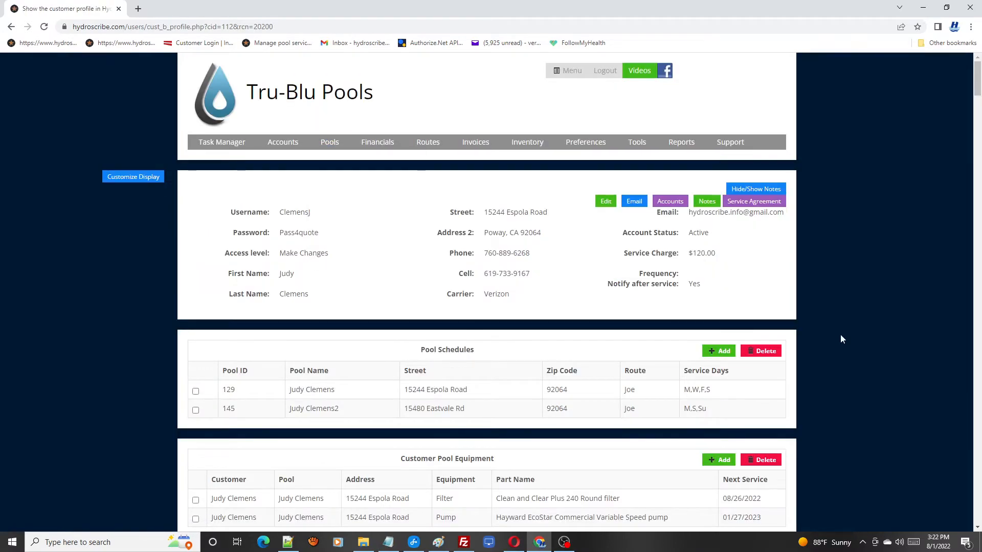
mouse_move(976, 86)
left_mouse_down()
mouse_move(978, 165)
mouse_move(977, 77)
left_mouse_up()
Switch to the customer portal in Opera and open the pool status readings for the 10/01/2019 visit.
left_click(514, 542)
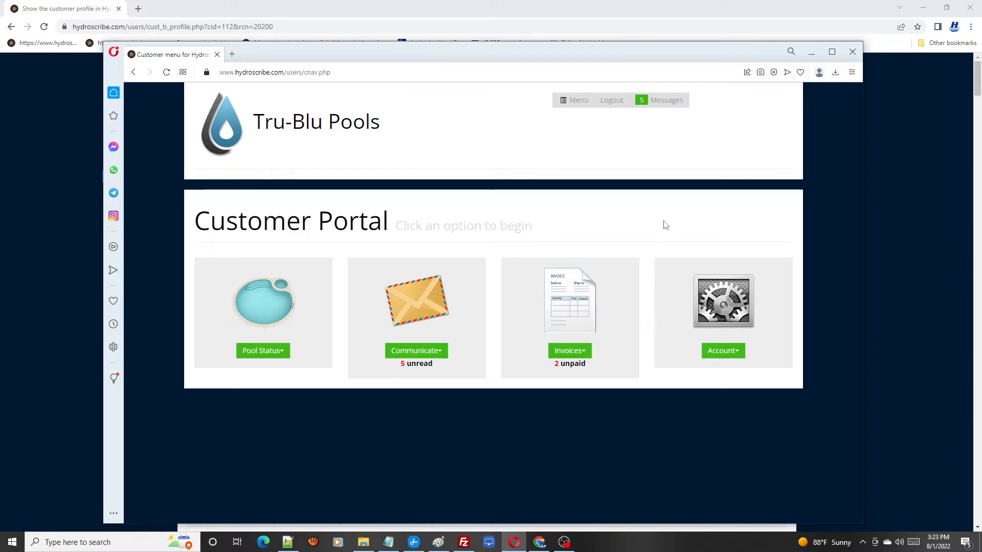
left_click(284, 355)
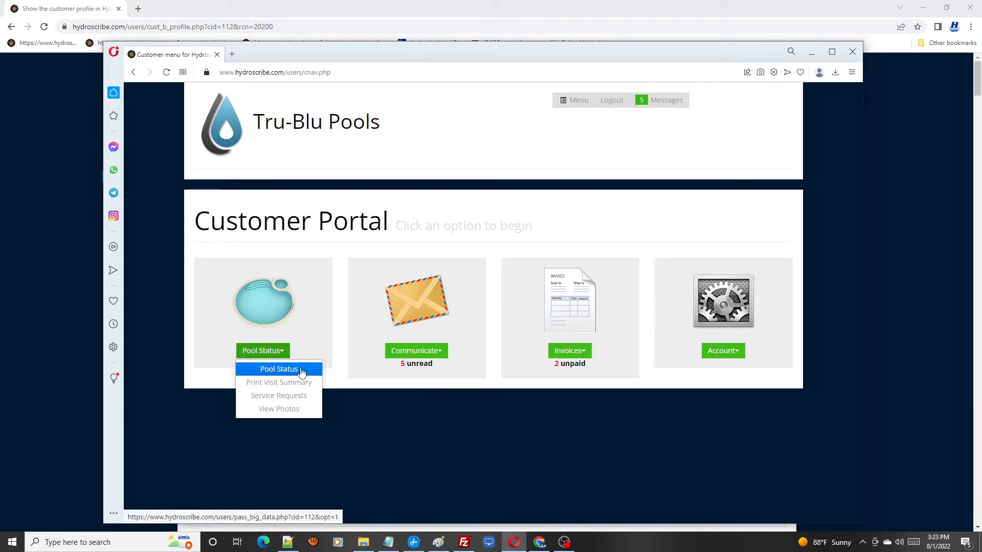
left_click(301, 370)
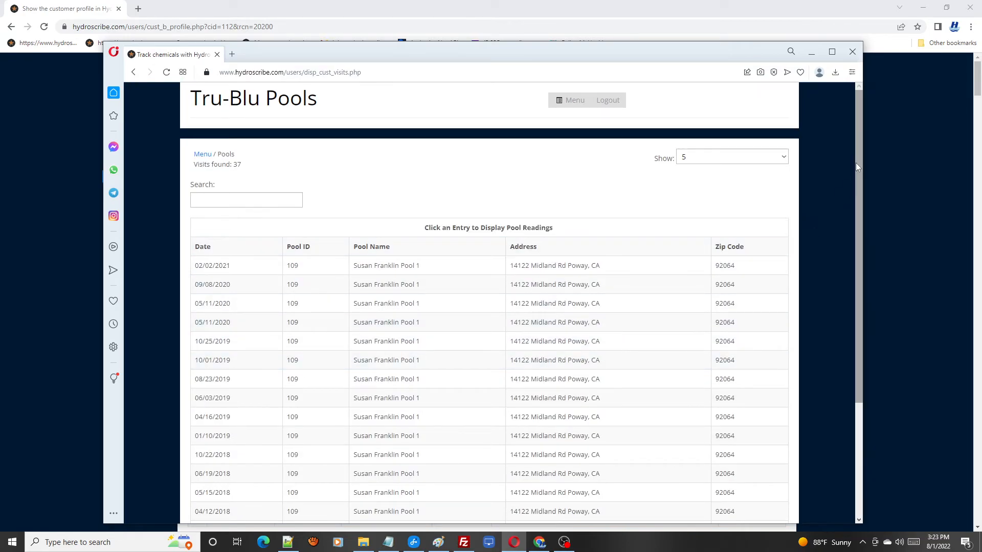
left_click_drag(855, 166, 874, 234)
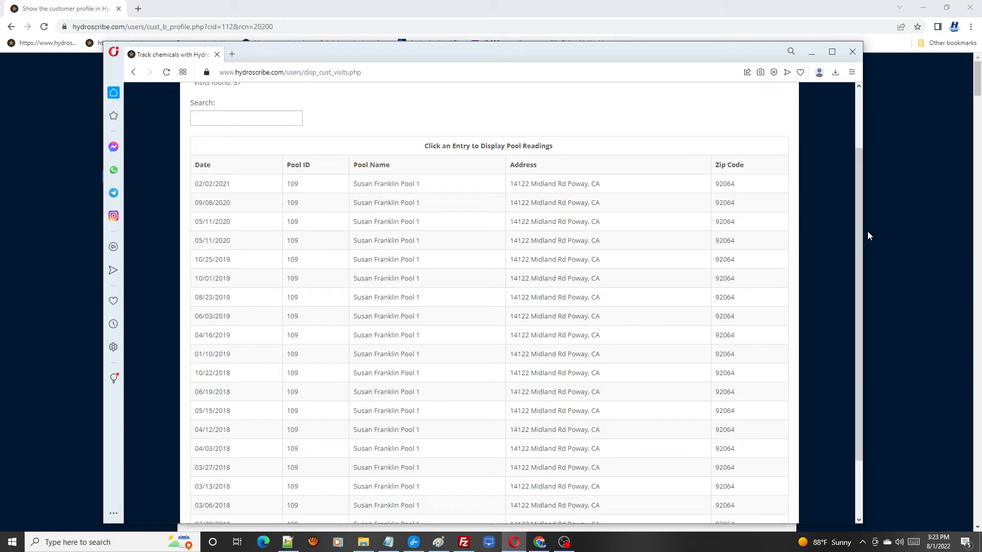
left_click(422, 283)
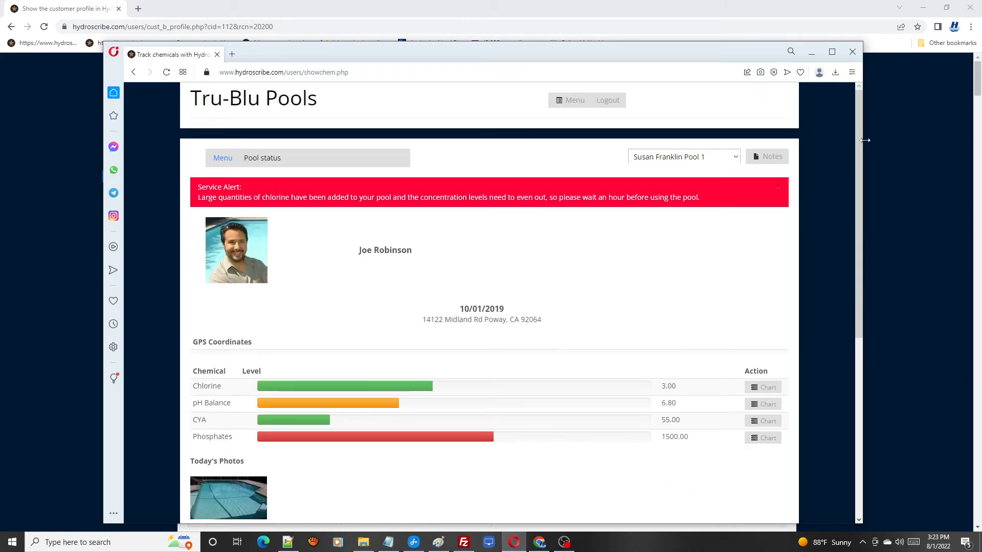
Review the visit's chemical levels, full-size pool photo, chemicals added and tech notes, and return to the customer portal menu.
left_click_drag(861, 149, 873, 188)
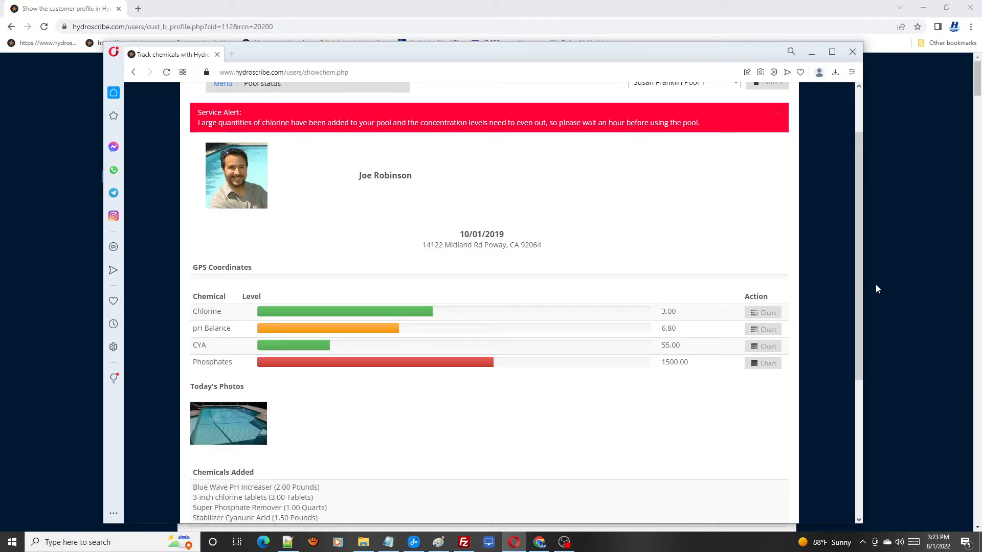
left_click_drag(860, 269, 864, 330)
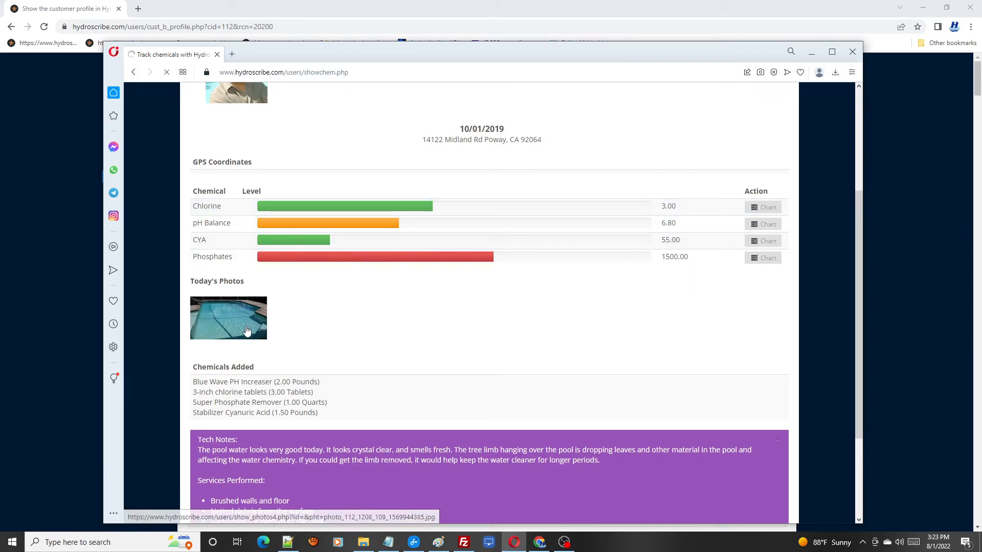
left_click(248, 331)
left_click(216, 165)
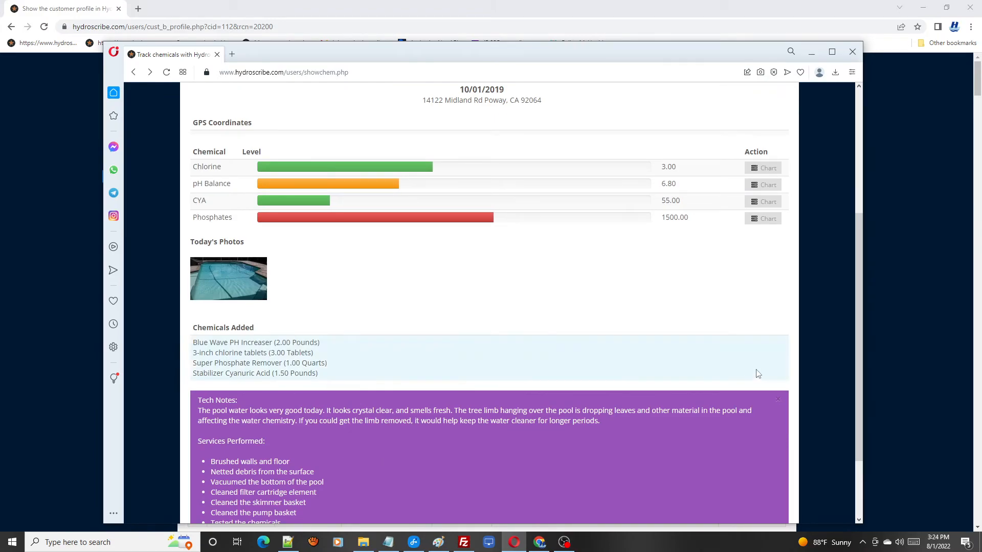
scroll(435, 452, "down", 3)
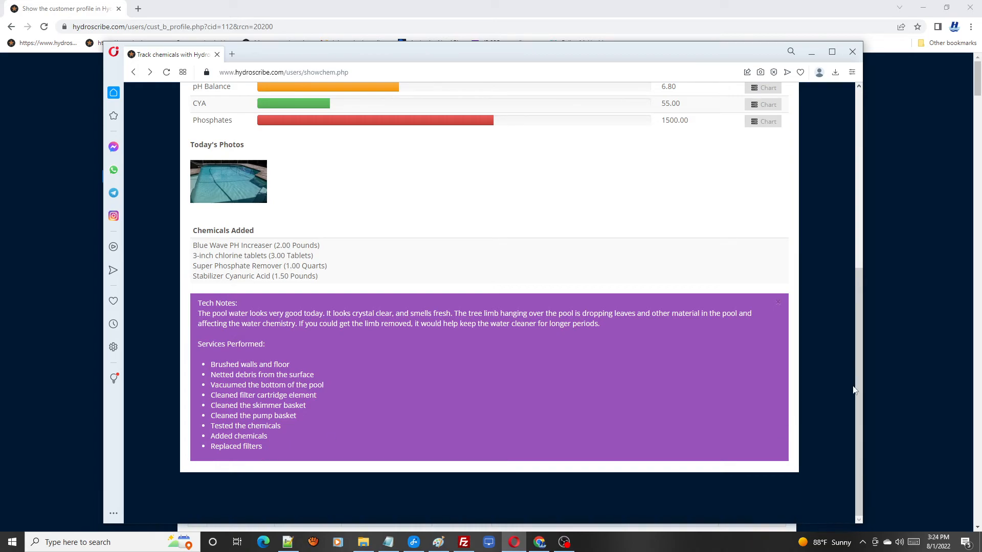
left_click_drag(858, 386, 858, 209)
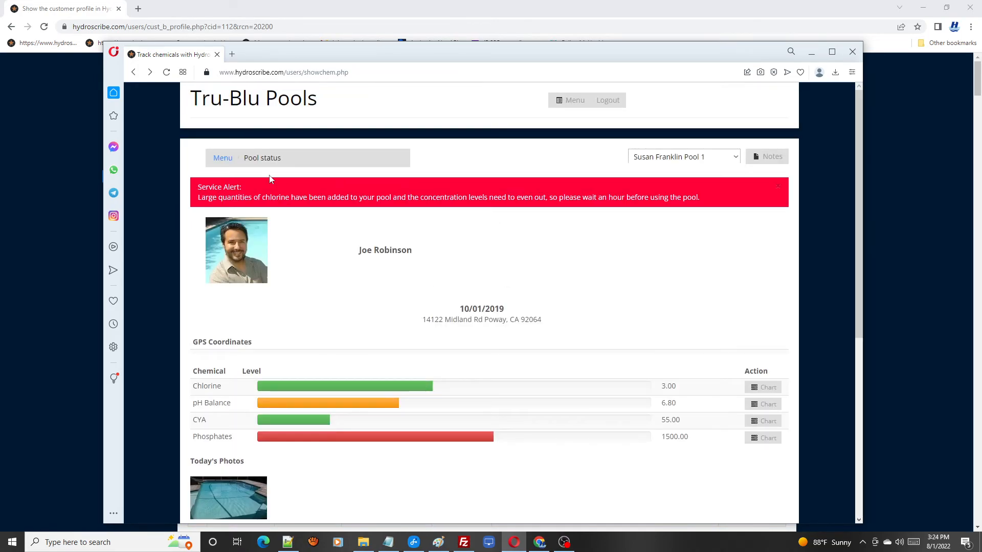
left_click(223, 159)
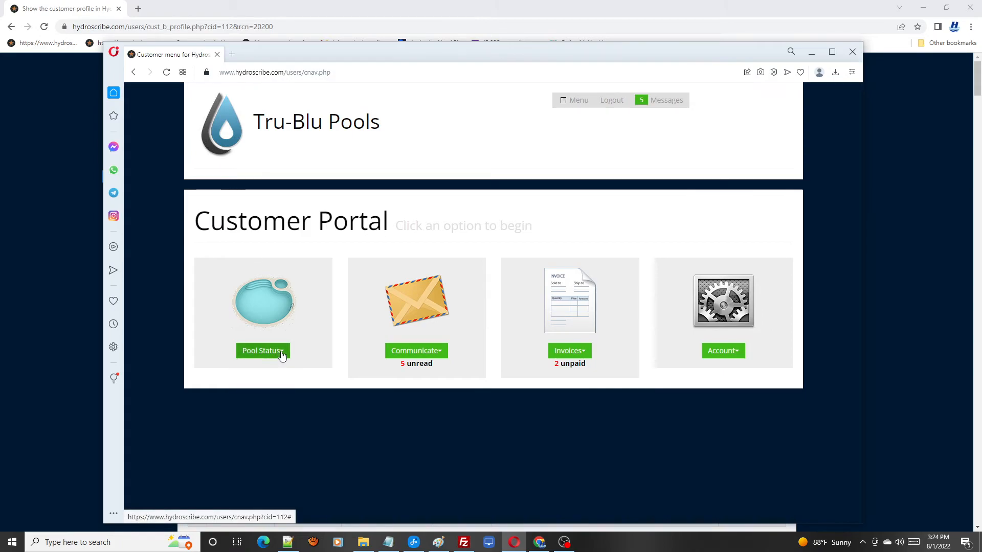
left_click(282, 354)
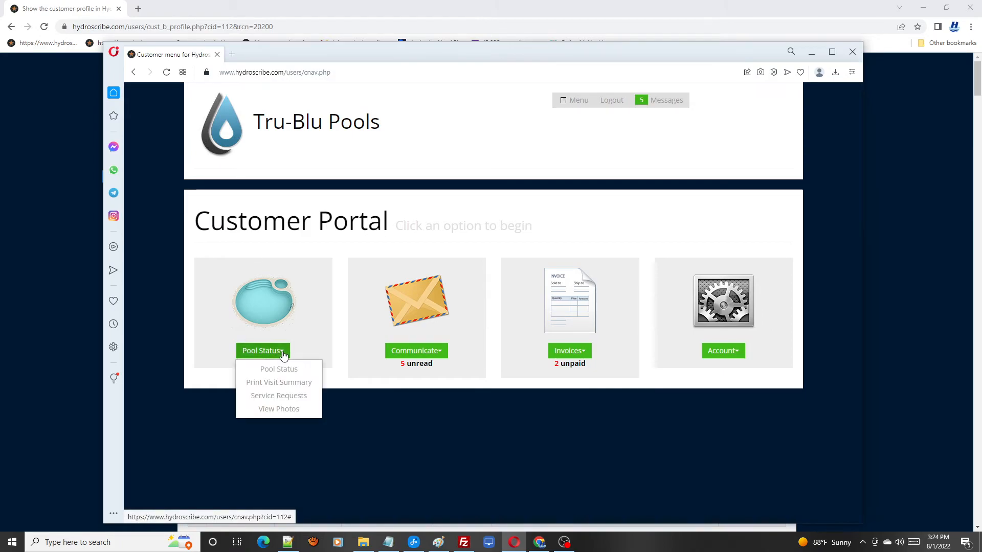
left_click(441, 353)
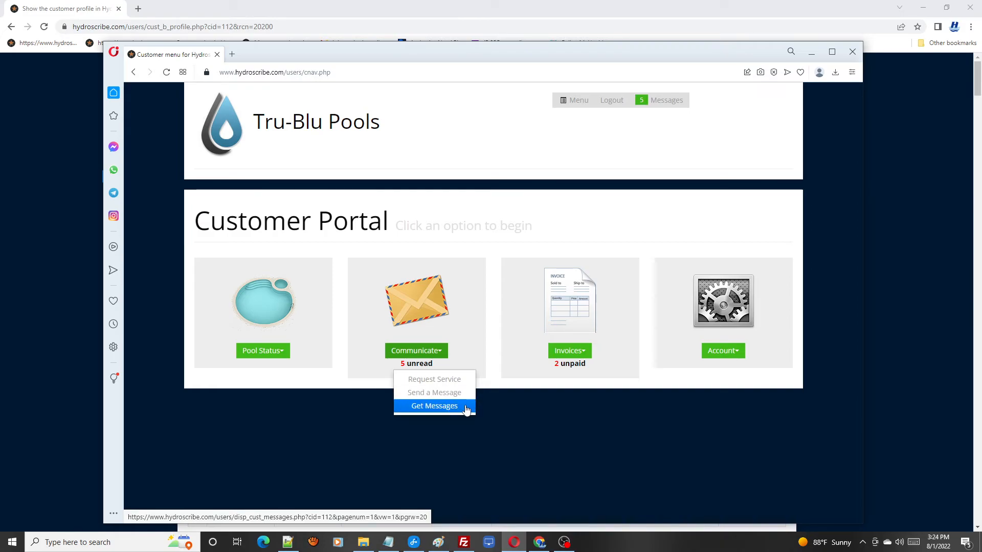
left_click(526, 348)
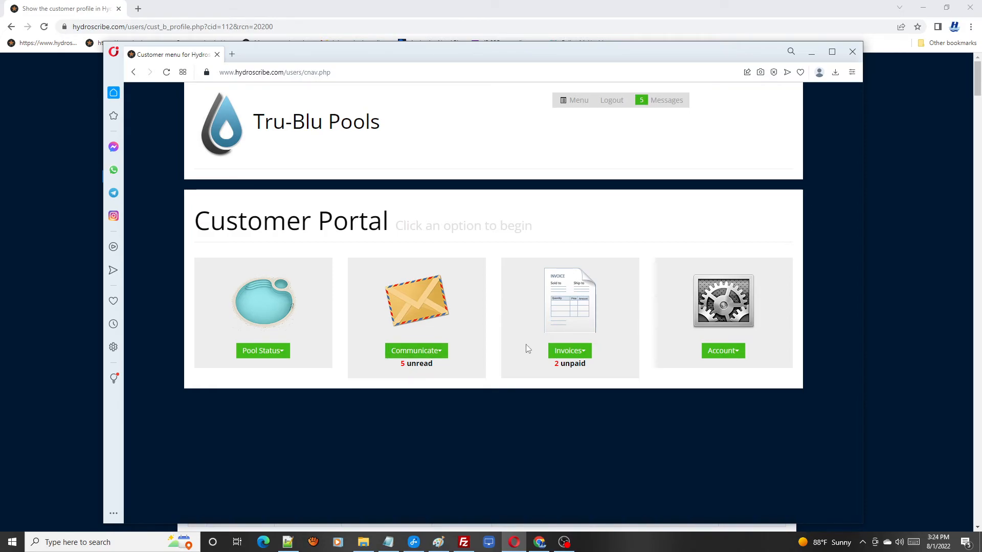
Open the unpaid invoice dated 12/18/2018 in the customer portal and examine its statement and payment options.
left_click(587, 353)
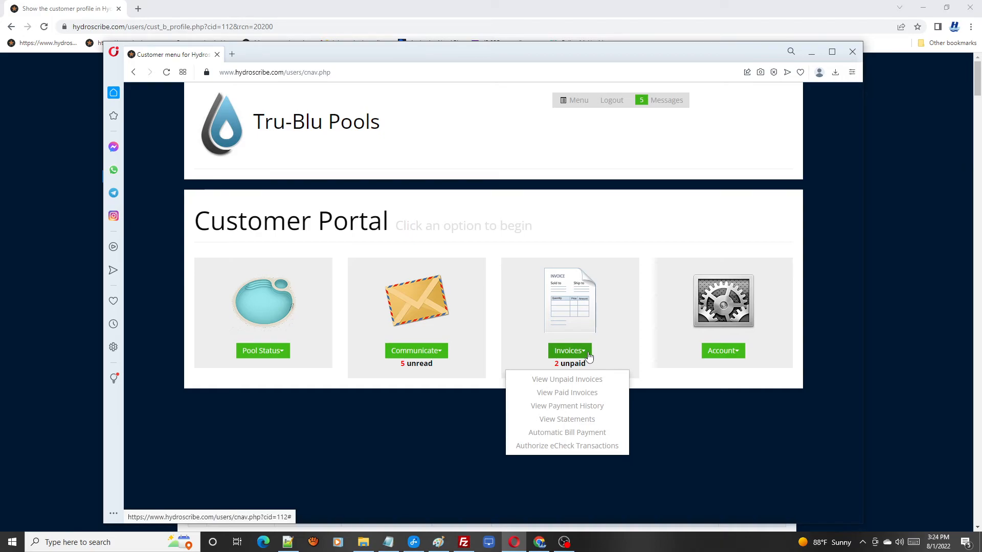
left_click(587, 380)
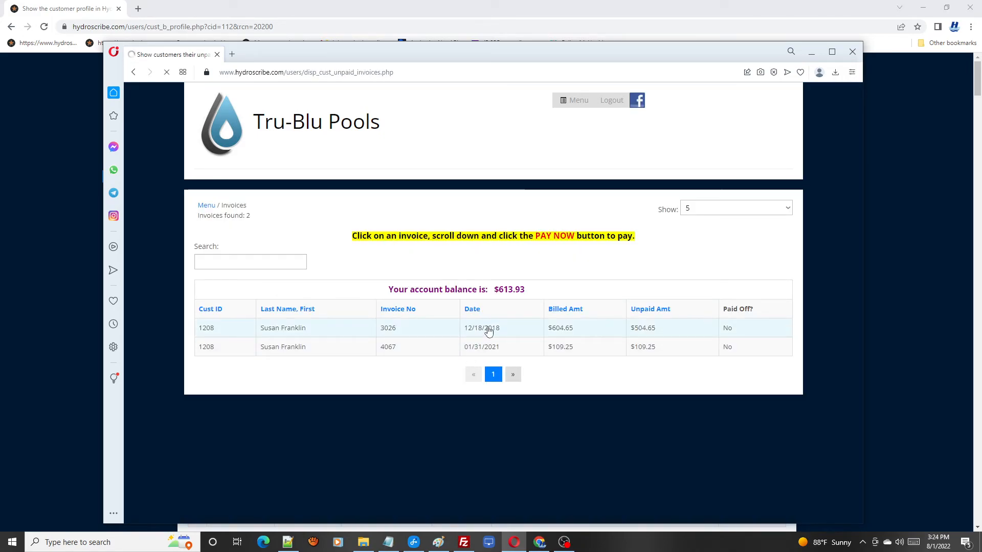
left_click(489, 330)
left_click_drag(857, 192, 867, 514)
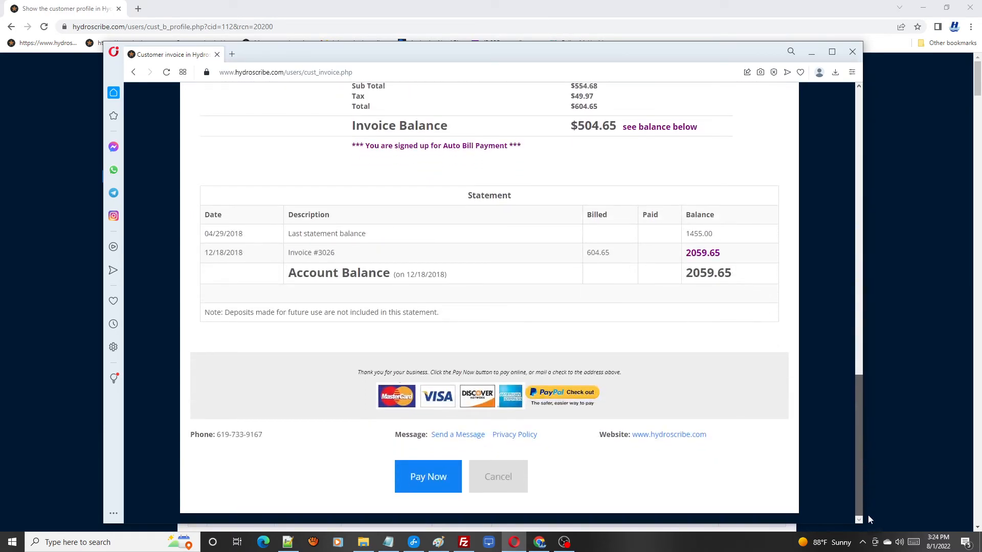
View the invoice's online payment form, cancel it without paying and return to the customer portal menu.
left_click(429, 483)
left_click_drag(861, 213, 865, 472)
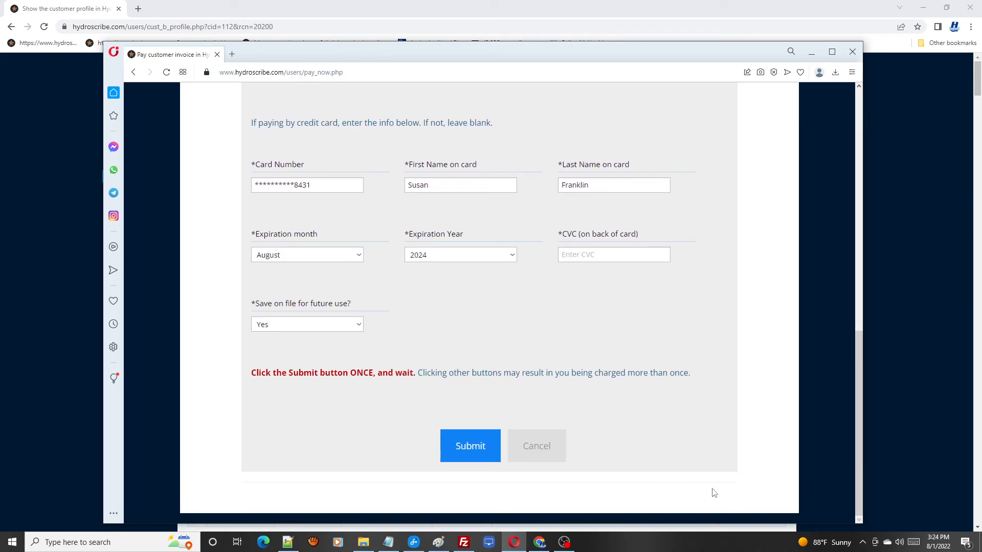
left_click(542, 446)
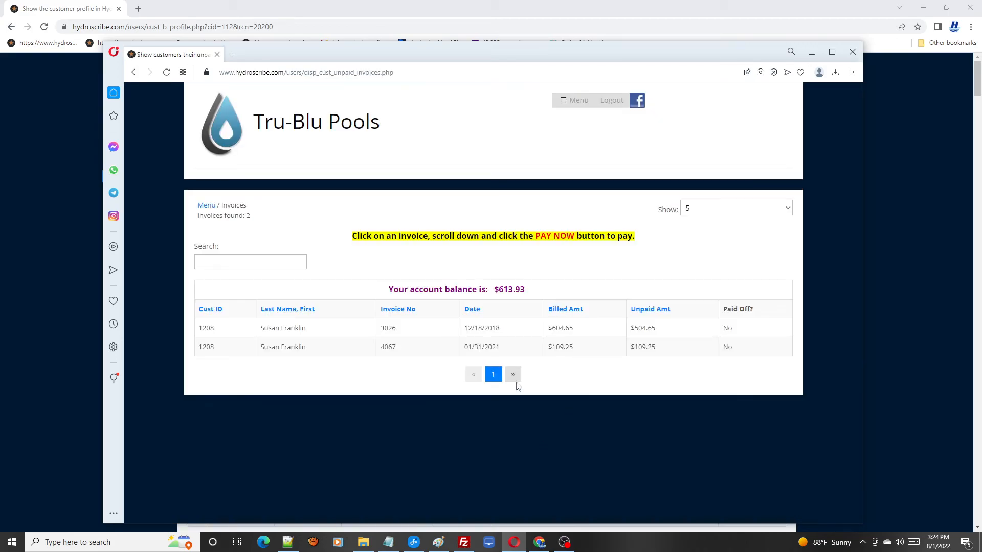
left_click(581, 104)
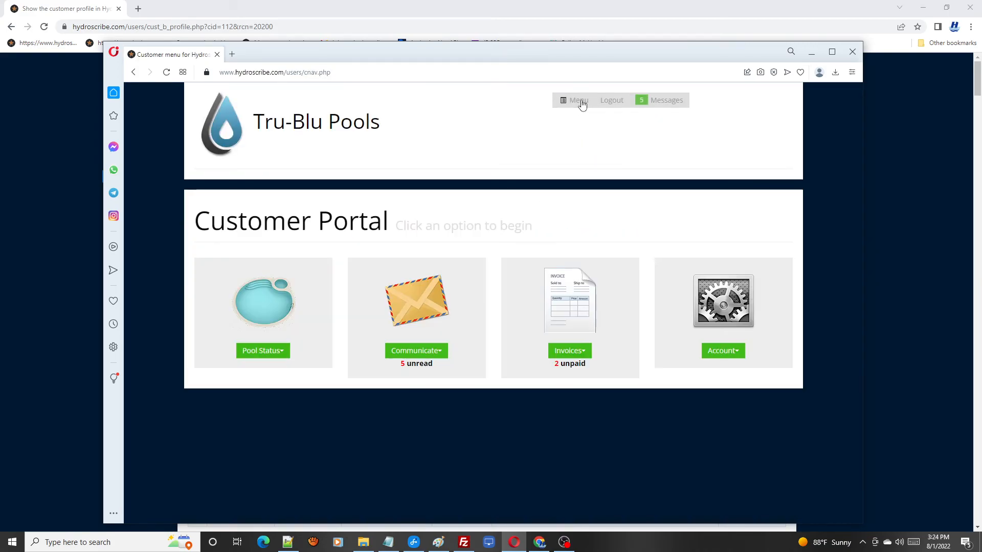
View the paid invoice dated 12/14/2020 from the customer's paid invoices and return to the customer portal menu.
left_click(589, 356)
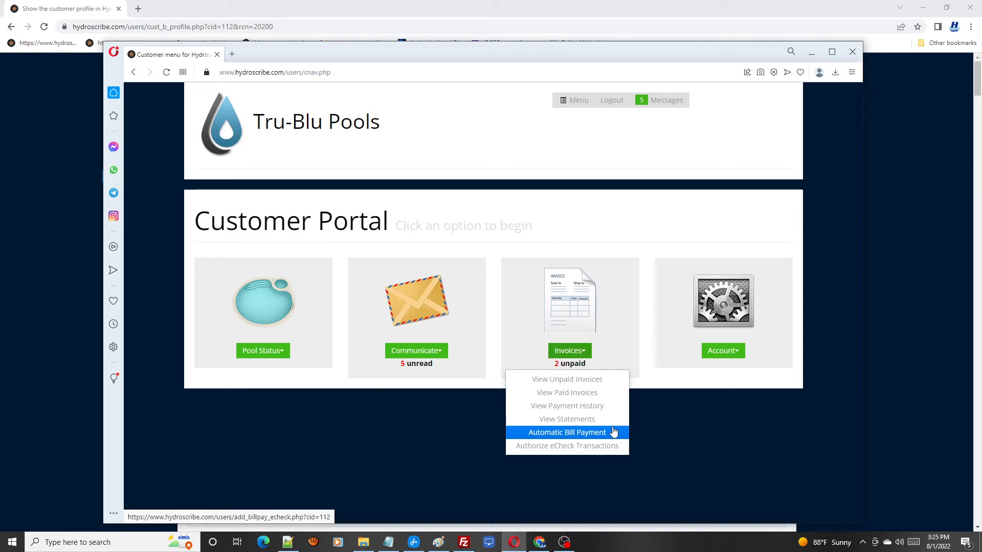
left_click(600, 394)
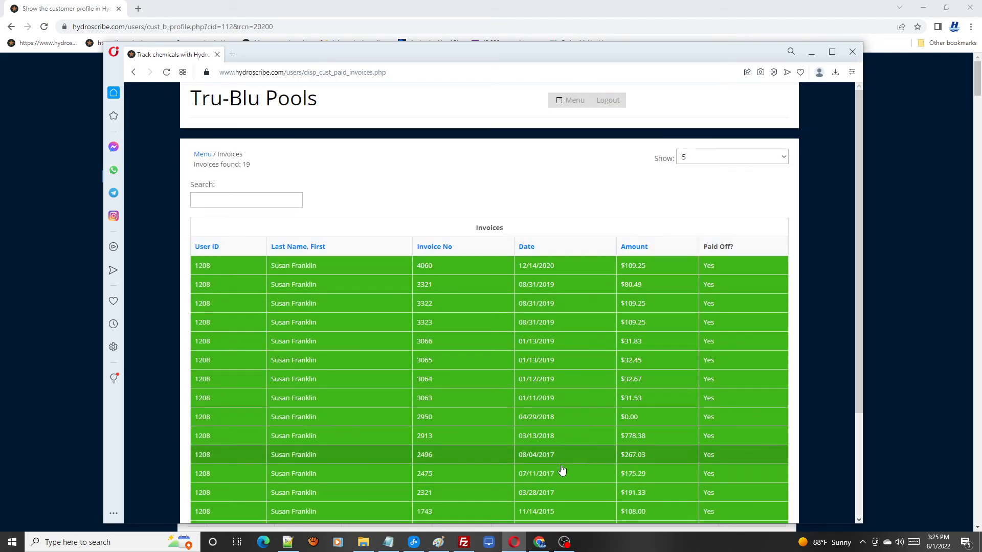
left_click(550, 269)
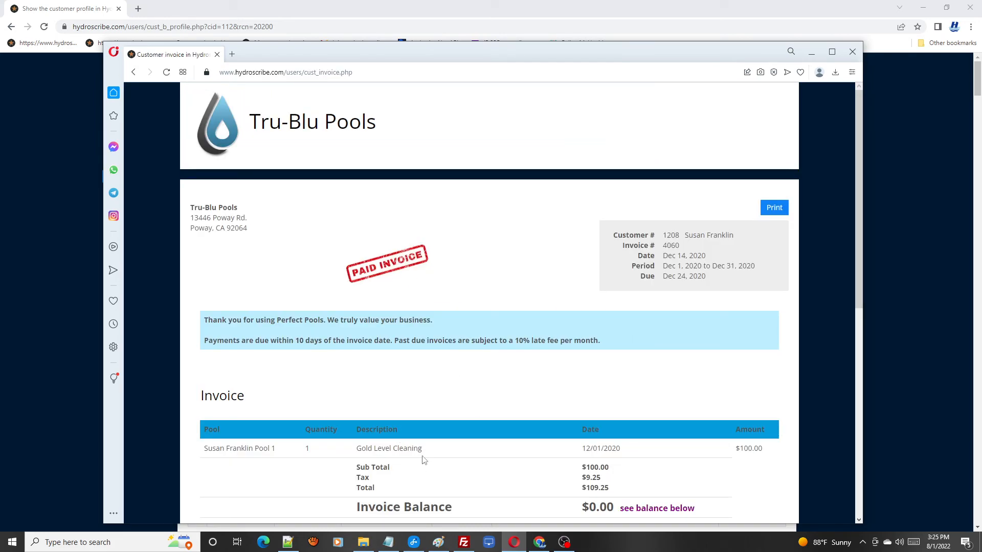
left_click(133, 72)
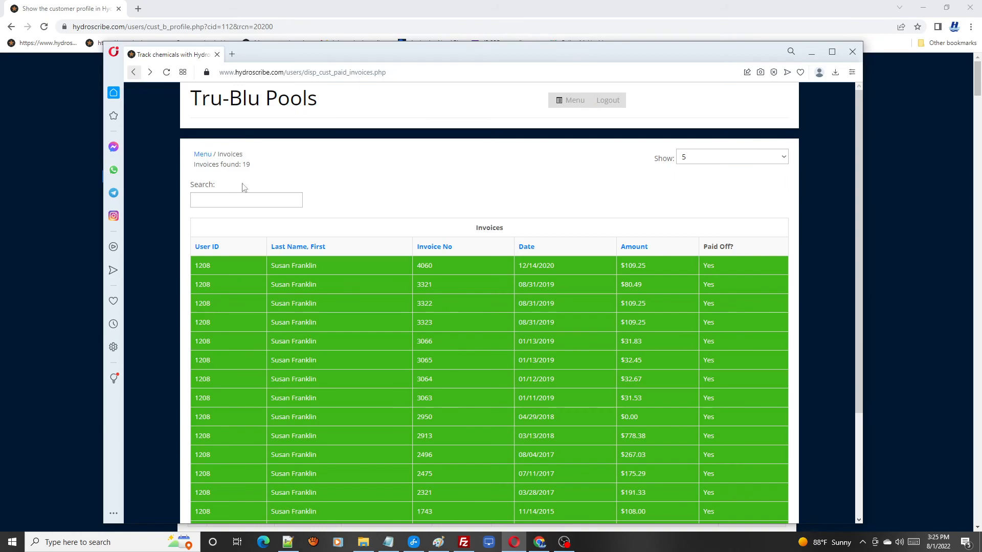
left_click(572, 102)
left_click(581, 357)
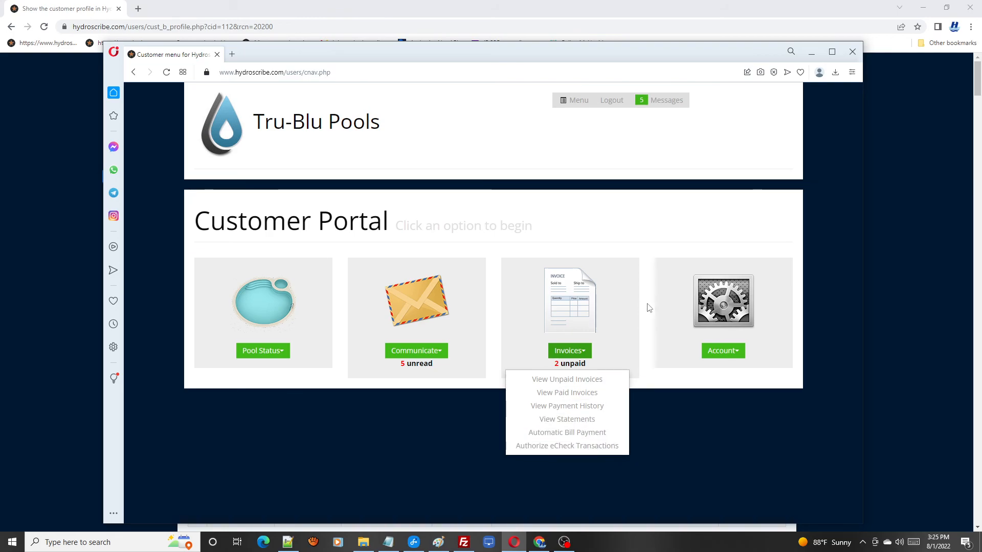
left_click(652, 251)
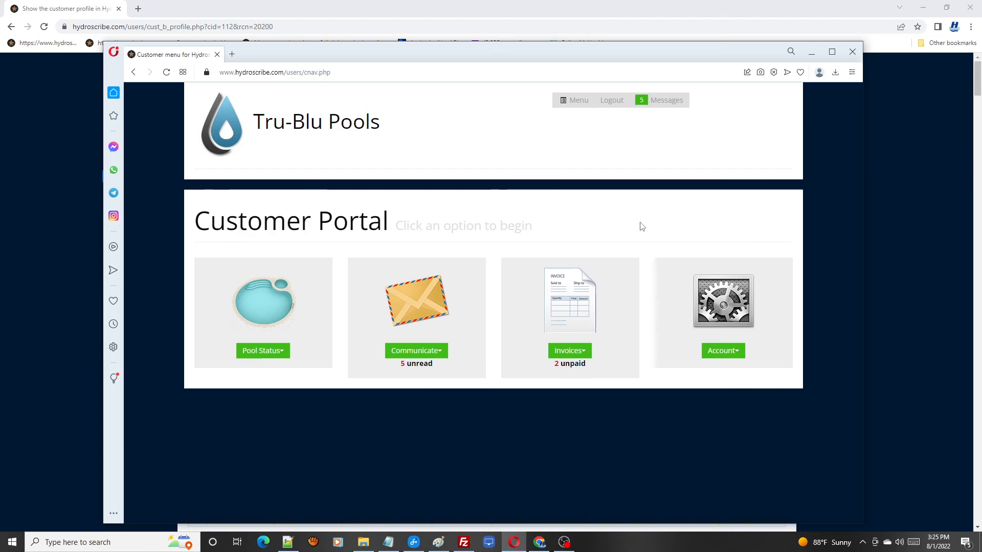
left_click(280, 353)
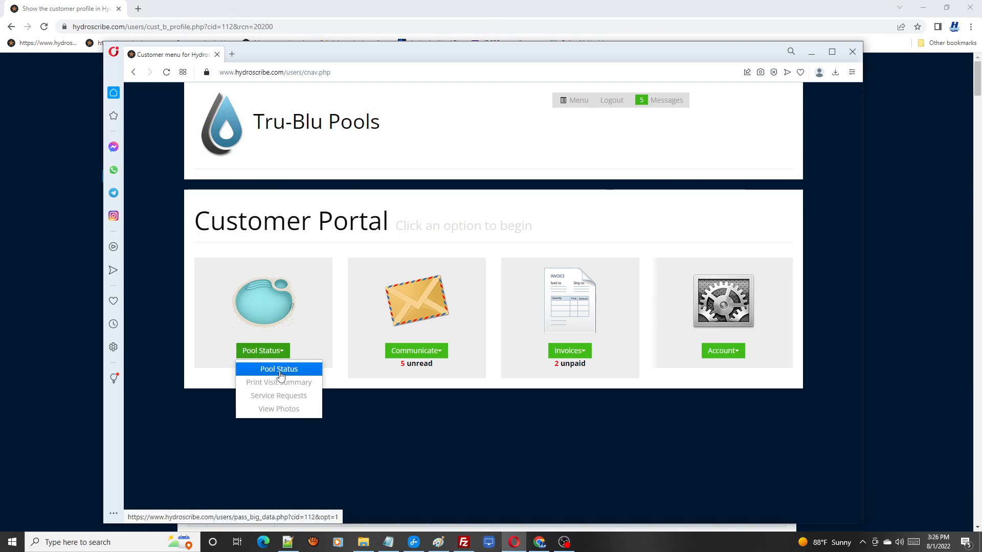
left_click(575, 230)
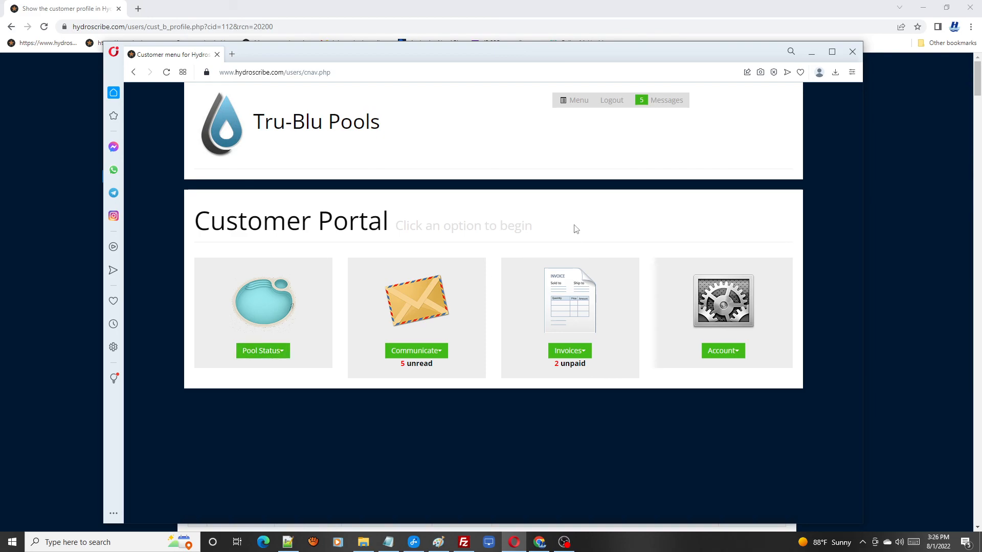